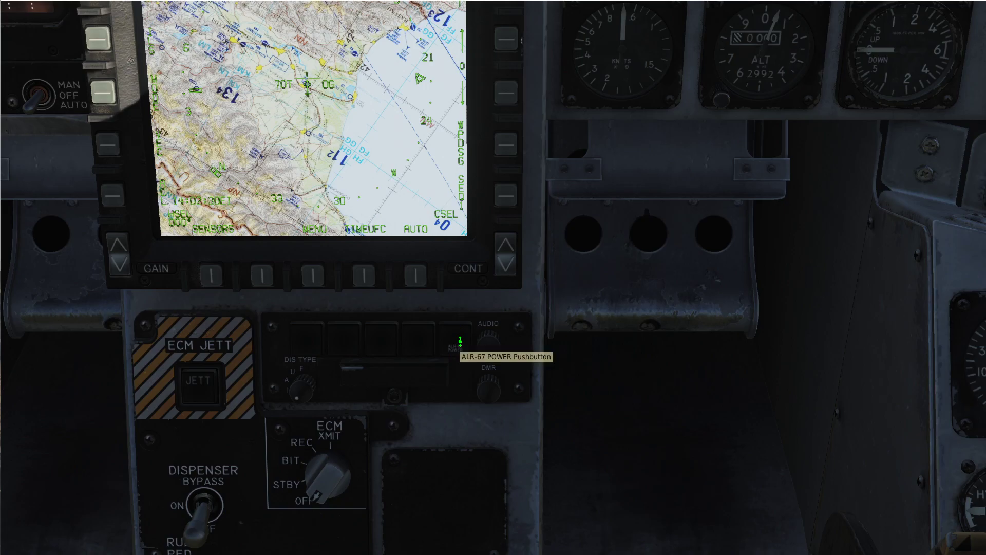
Power on the ALR-67 radar warning receiver in the cockpit and try its OFFSET pushbutton
left_click(461, 343)
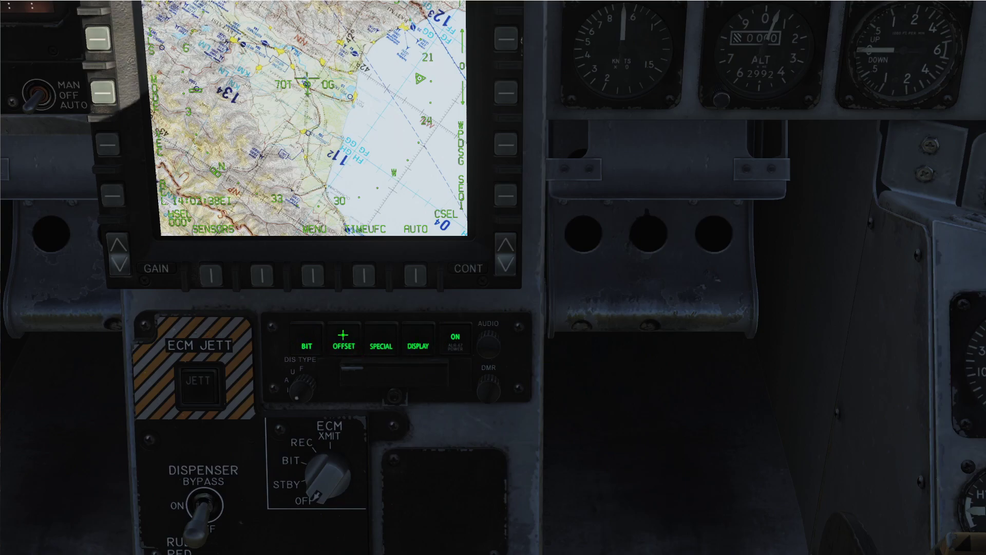
left_click(336, 337)
left_click(344, 340)
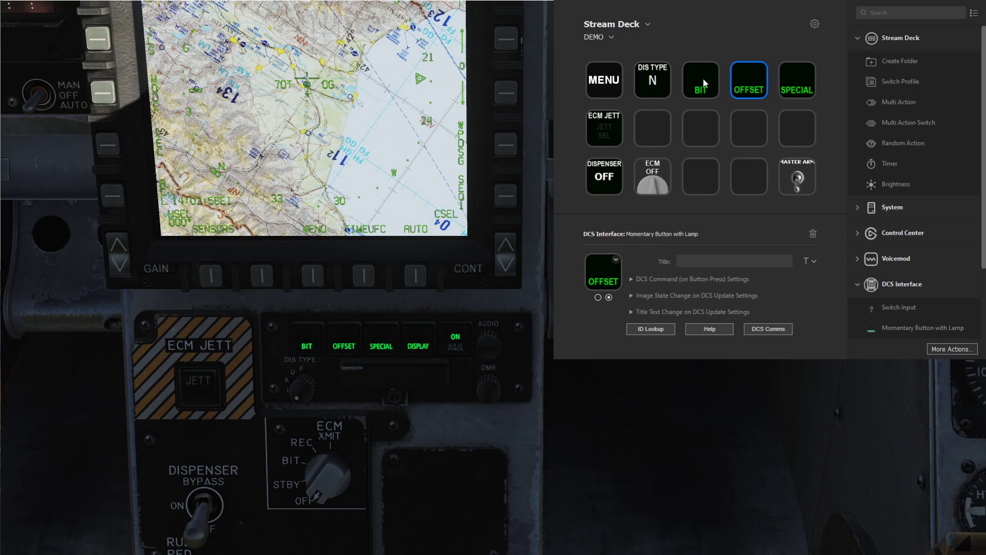
Switch to Stream Deck and examine the settings of the SPECIAL, OFFSET and BIT keys in the DEMO profile
left_click(802, 79)
left_click(749, 80)
left_click(702, 82)
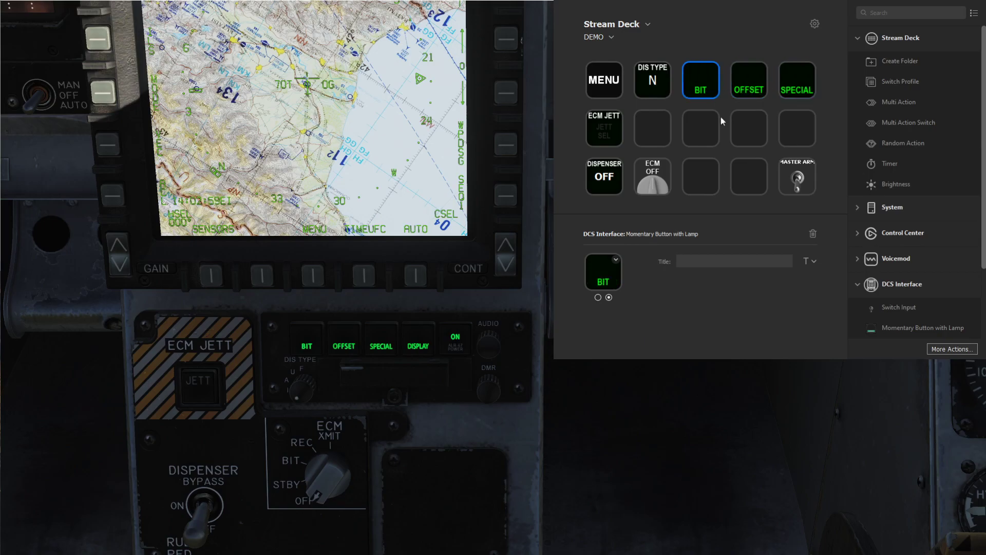
left_click(609, 297)
left_click(749, 85)
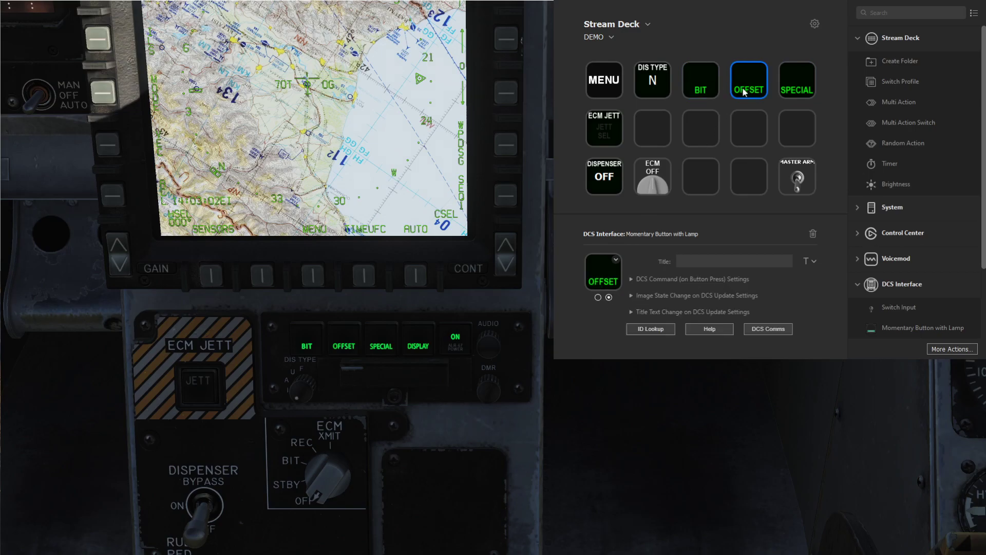
left_click(630, 295)
left_click(631, 295)
Toggle the cockpit's ALR-67 OFFSET pushbutton several times and compare its ENABLE lamp with the Stream Deck OFFSET key
left_click(342, 341)
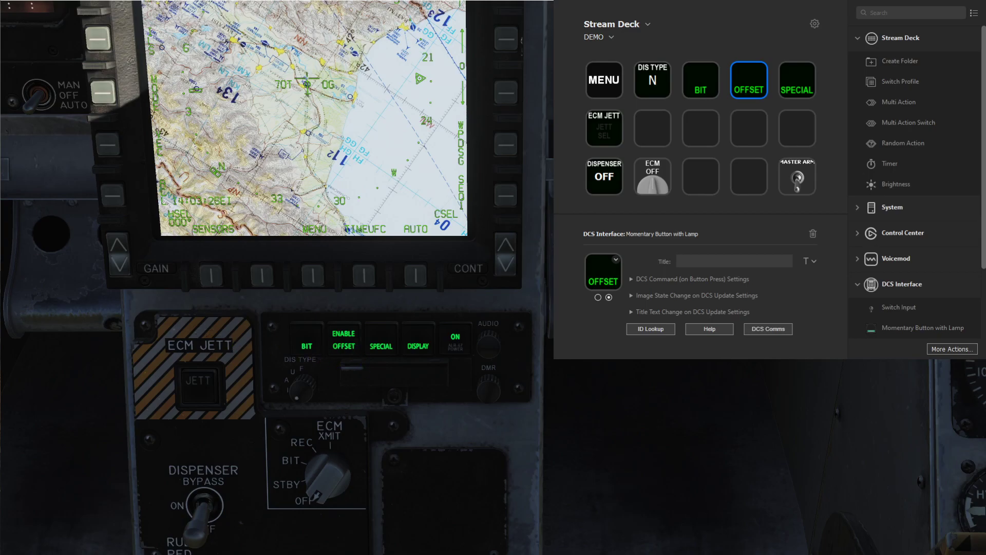
left_click(739, 82)
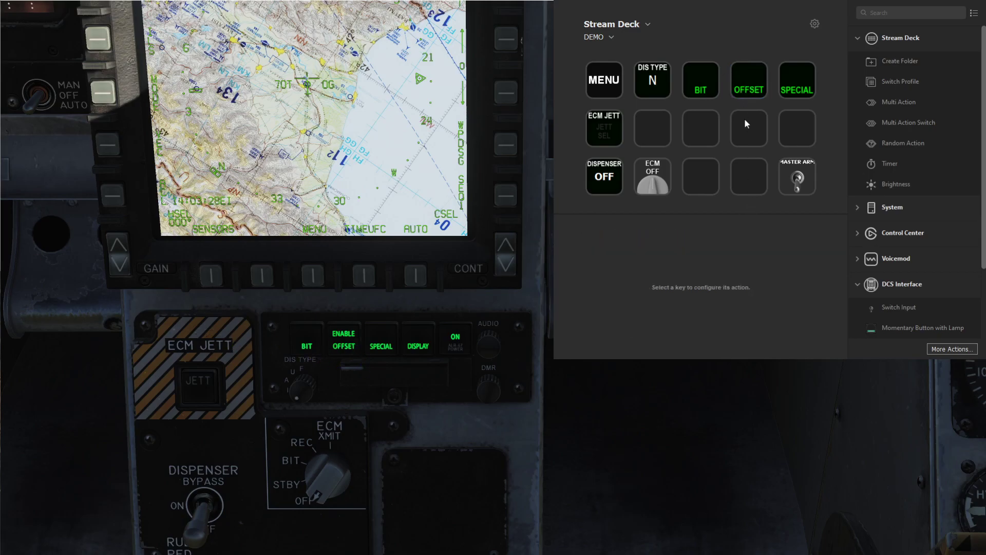
left_click(749, 82)
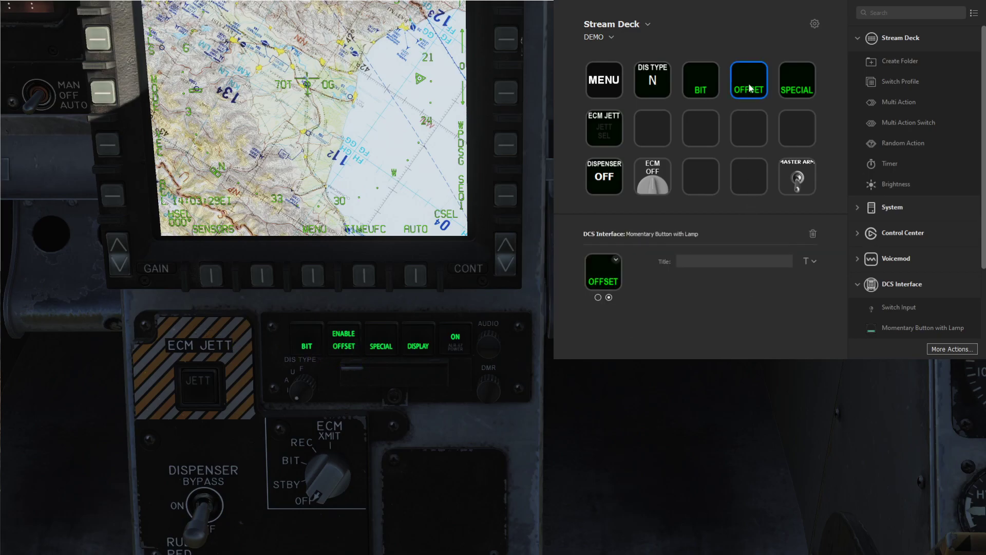
left_click(343, 340)
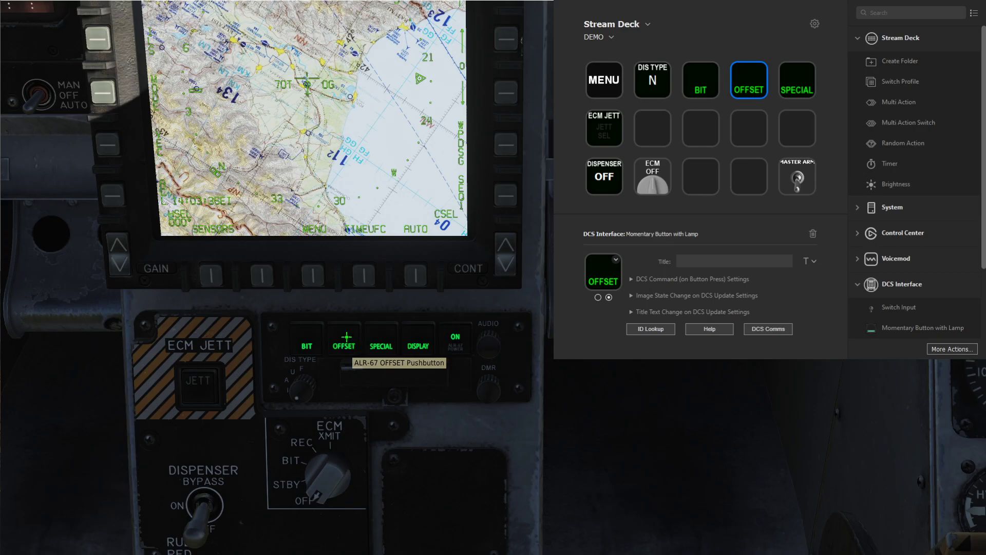
left_click(345, 342)
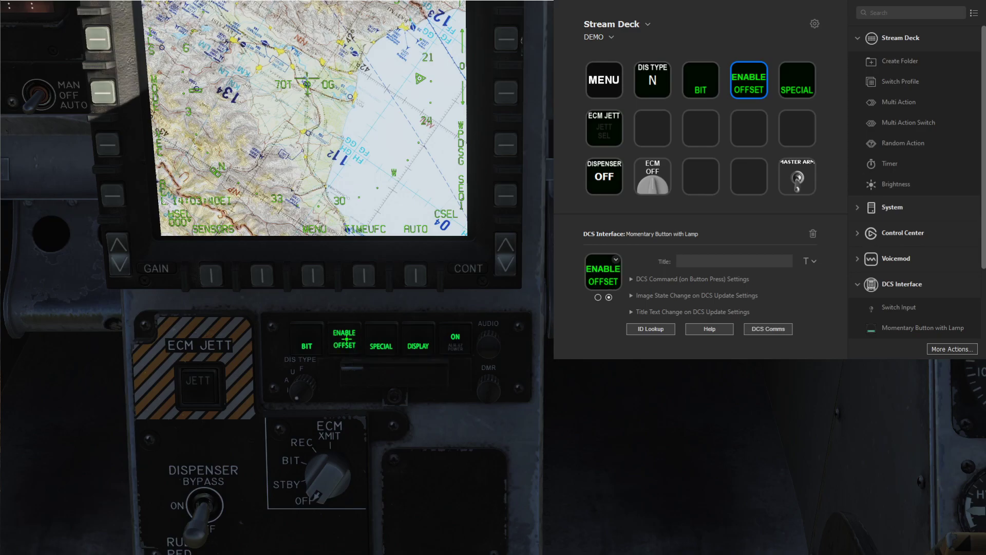
left_click(347, 339)
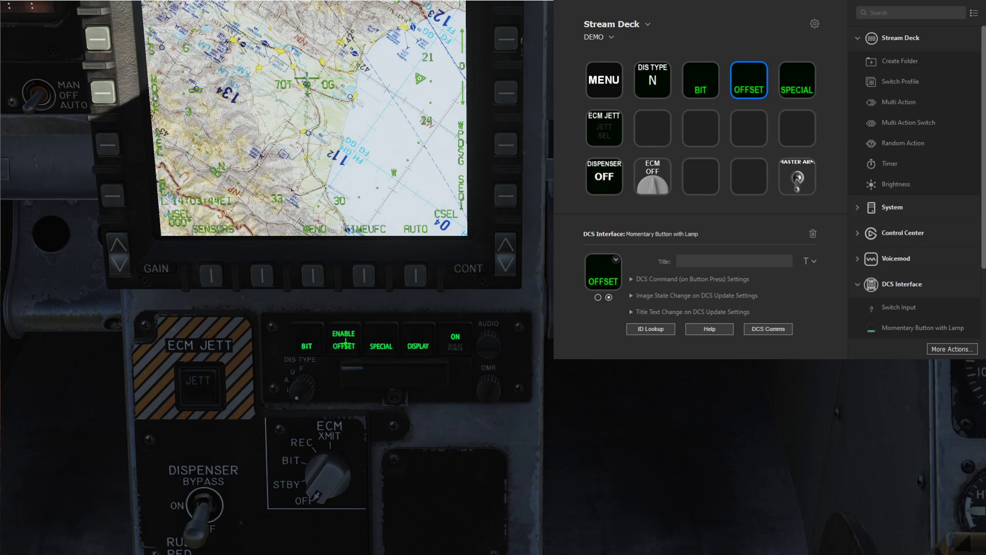
left_click(345, 342)
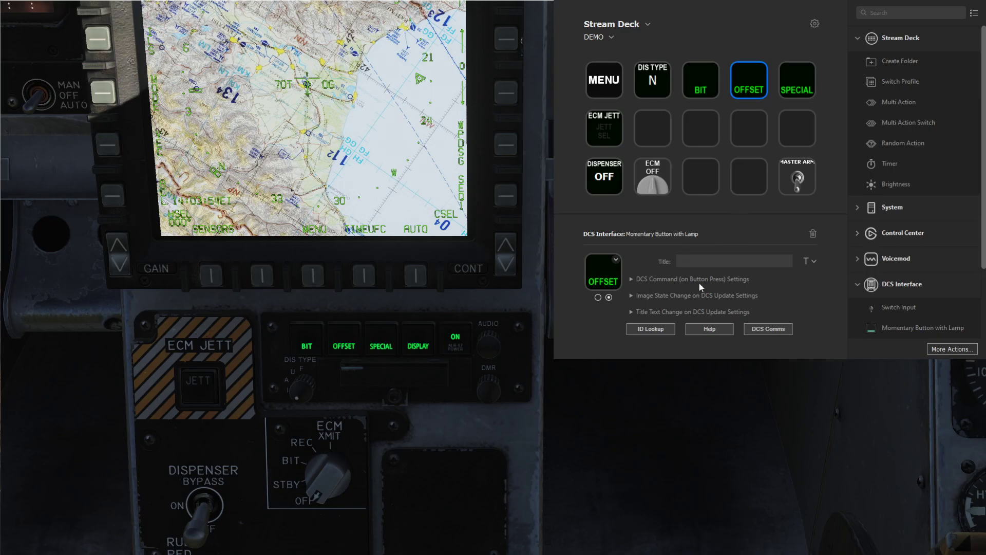
Look up RWR in the FA-18C module's clickable data and select the ALR-67 OFFSET Pushbutton entry
left_click(657, 331)
left_click_drag(160, 35, 193, 39)
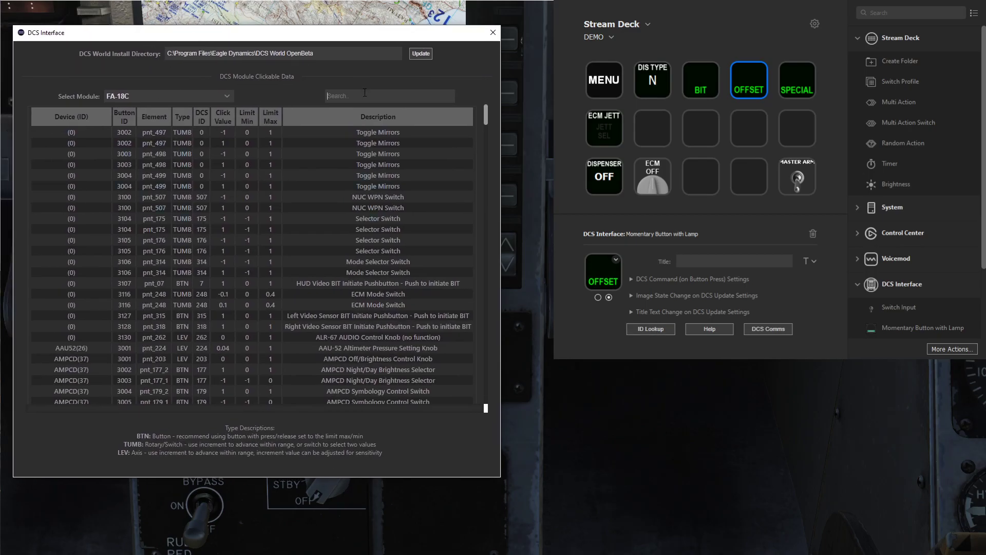
type("RWR")
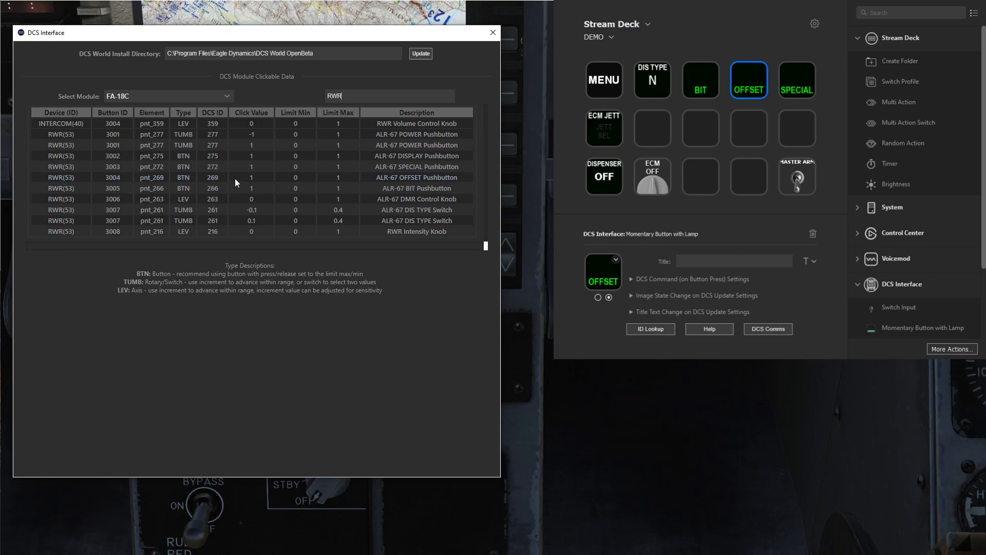
left_click(302, 176)
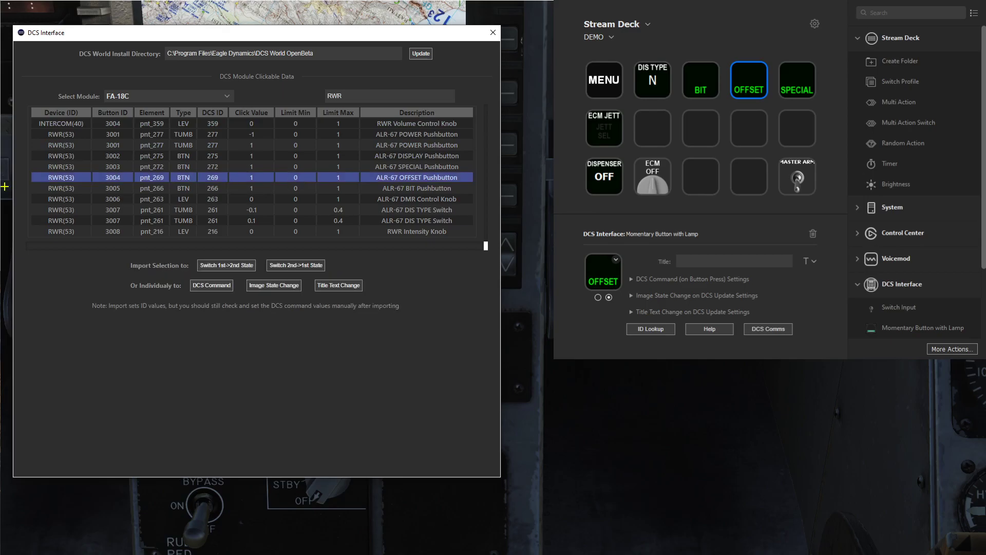
Compare the OFFSET key's title text change settings with the selected entry's DCS ID and close the ID lookup
left_click(631, 312)
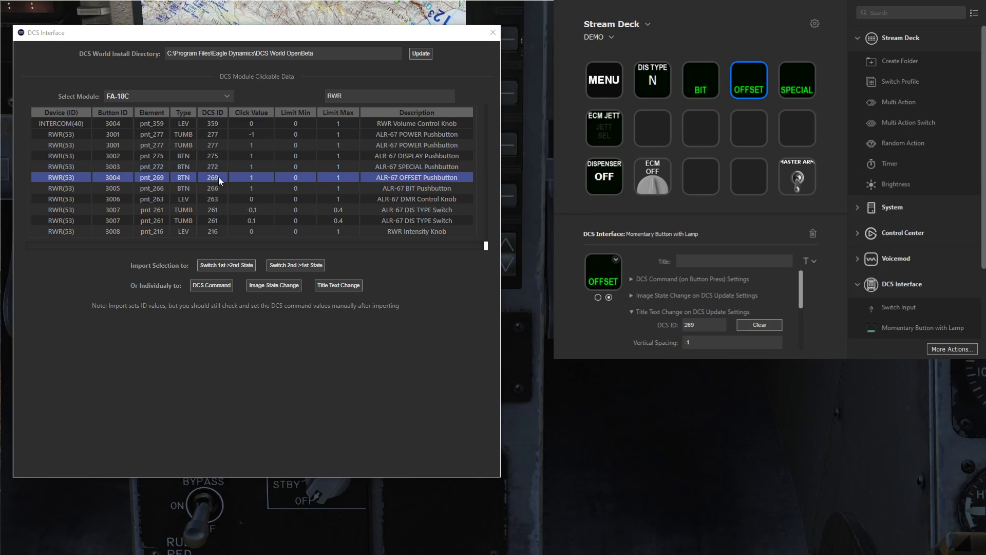
scroll(687, 328, "down", 1)
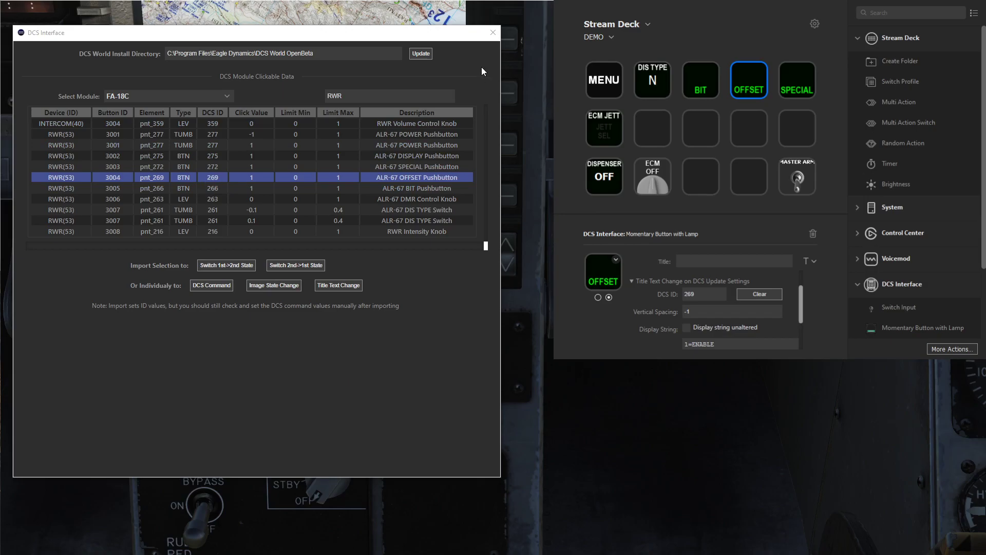
left_click(493, 32)
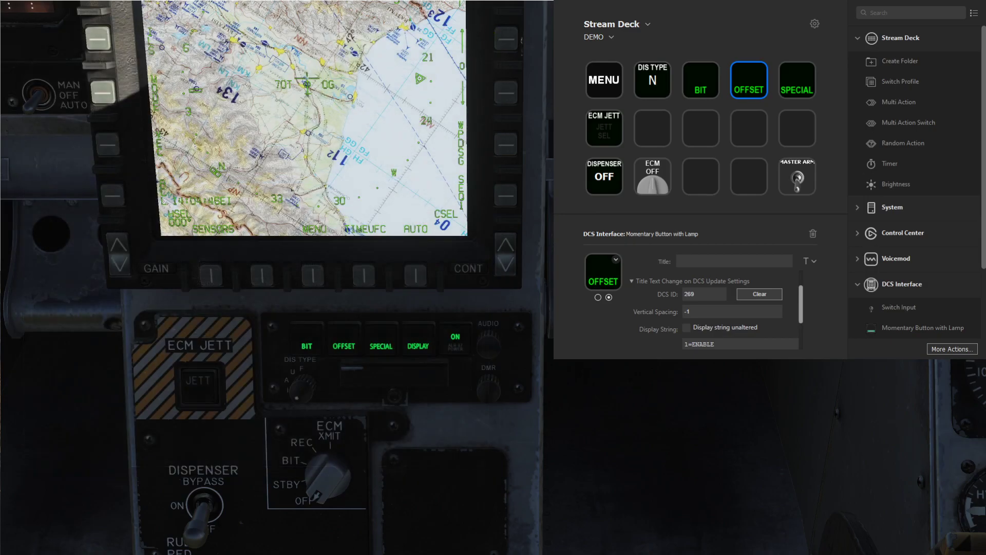
Switch to FA-18C_hornet.lua in Notepad++ and locate the ID of the ALR-67 OFFSET Pushbutton
key("alt+Tab")
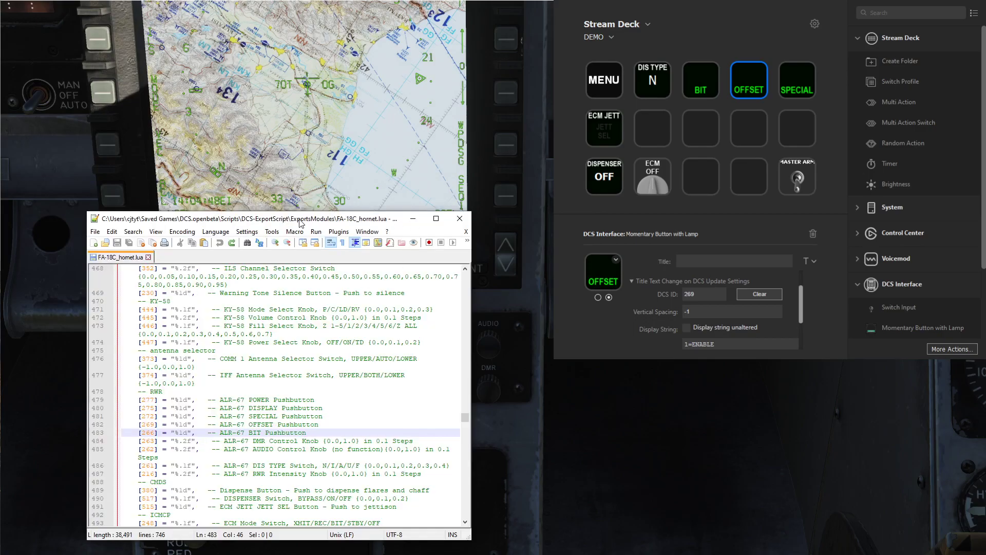
left_click_drag(86, 210, 27, 199)
left_click_drag(281, 212, 308, 203)
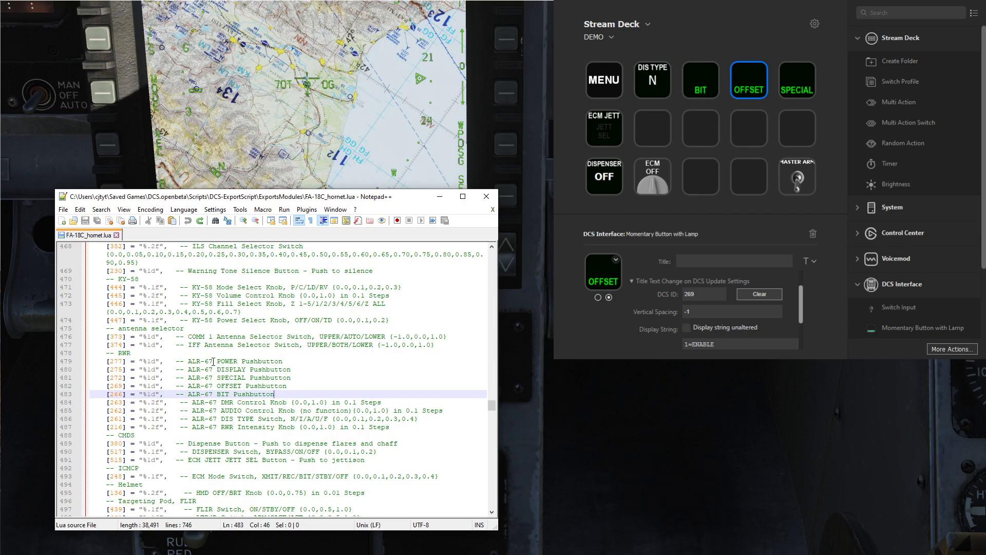
left_click_drag(109, 385, 123, 386)
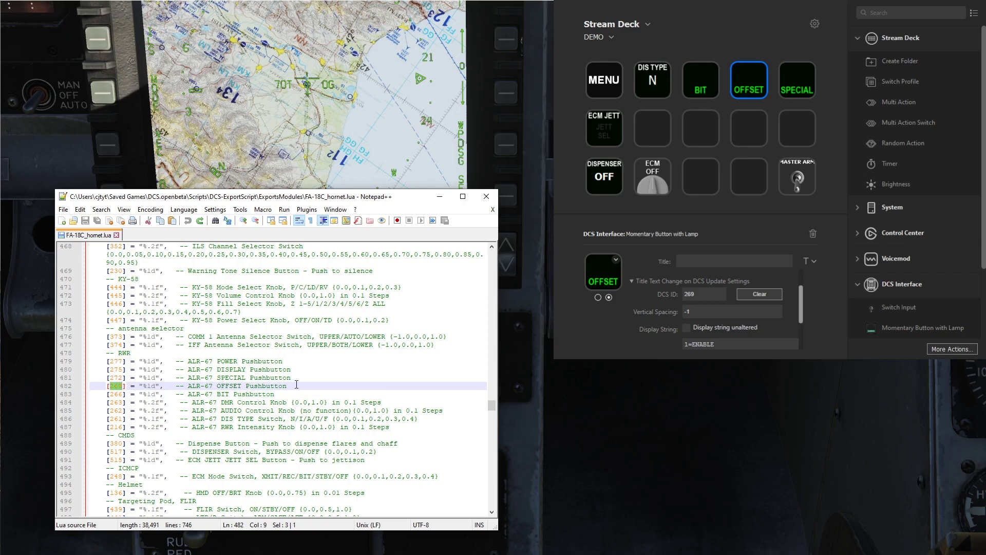
double_click(264, 385)
Search the Lua file for RWR and highlight the Enable entry in the RWR lamp section
key("ctrl+f")
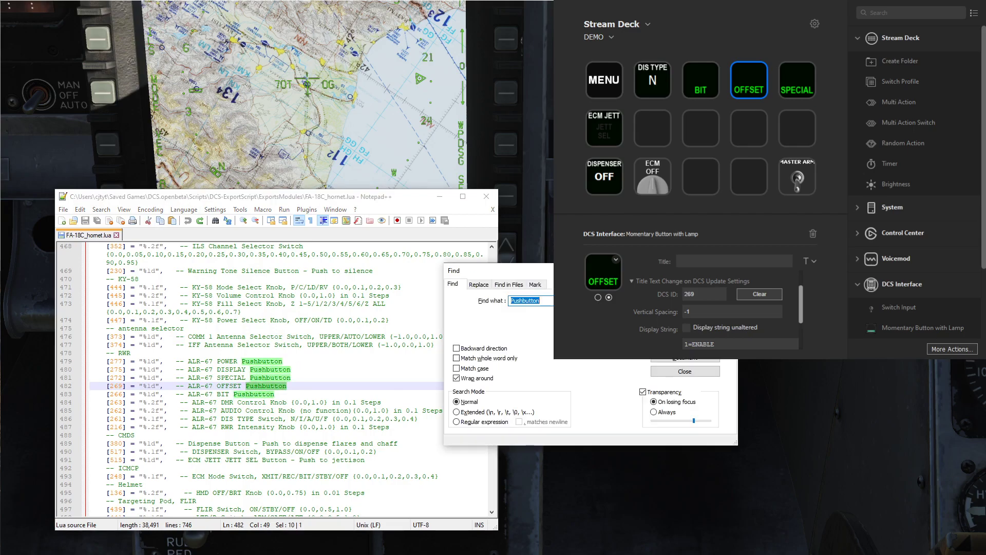
type("RWR")
key("Return")
key("Return")
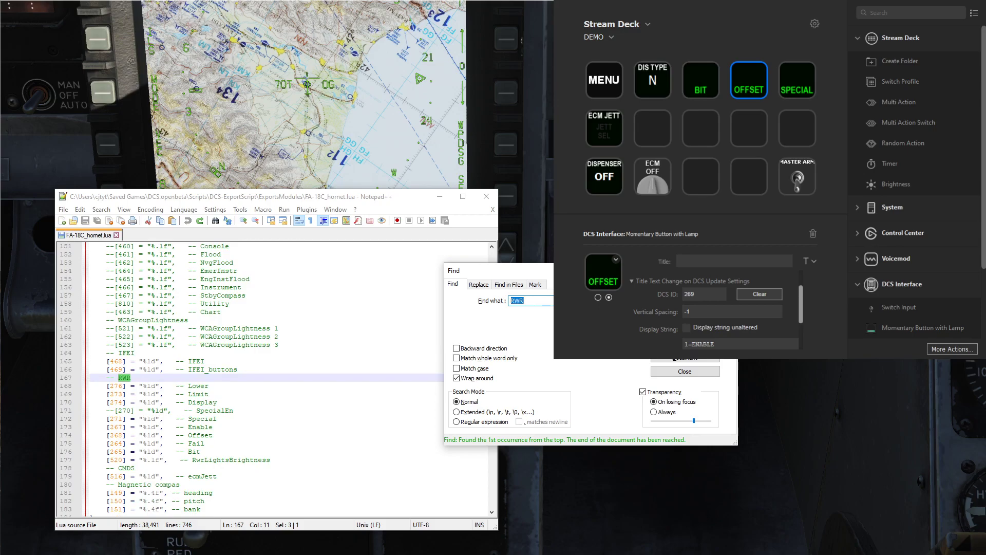
key("Escape")
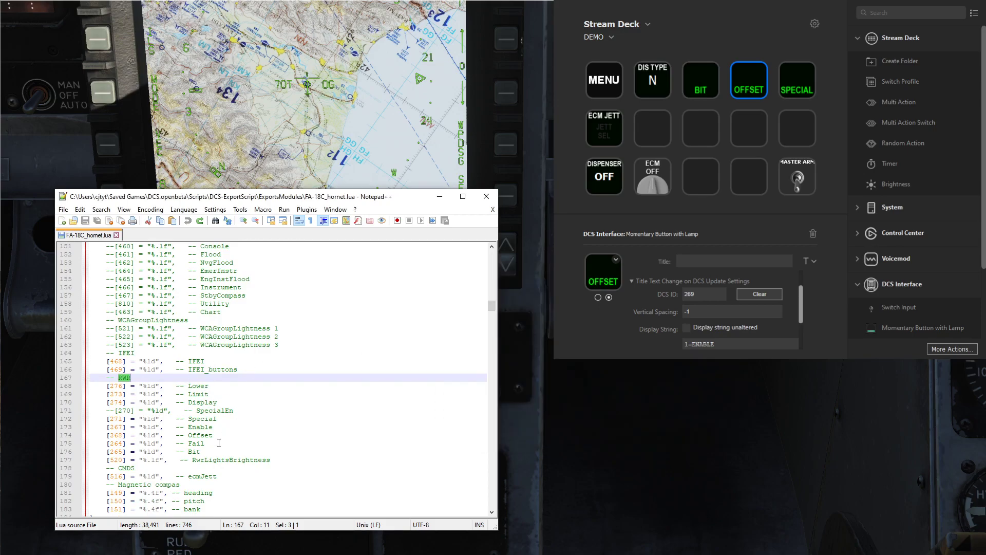
left_click_drag(213, 427, 188, 427)
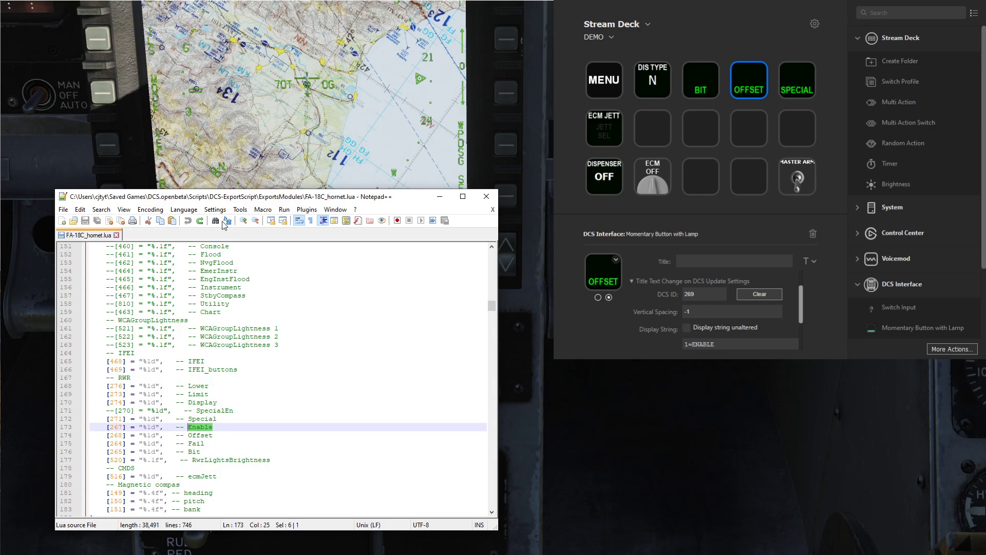
Switch back to the cockpit and check the ALR-67 BIT and POWER pushbuttons
mouse_move(242, 197)
left_mouse_down()
mouse_move(665, 130)
mouse_move(230, 152)
mouse_move(223, 193)
left_mouse_up()
left_click(260, 538)
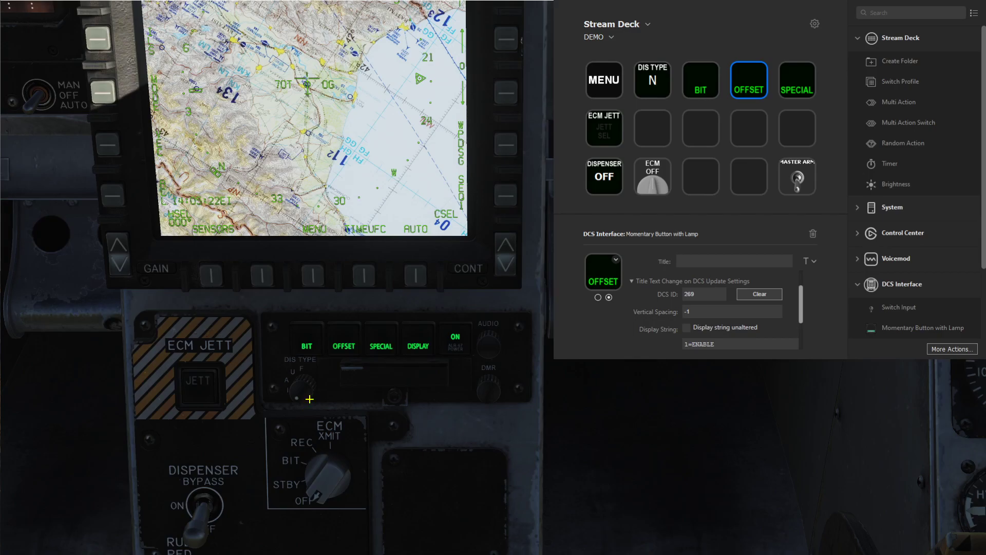
left_click(305, 338)
left_click(453, 338)
left_click(454, 338)
Return to the Lua file and examine the IDs of the Enable and Offset entries in the RWR section
key("alt+Tab")
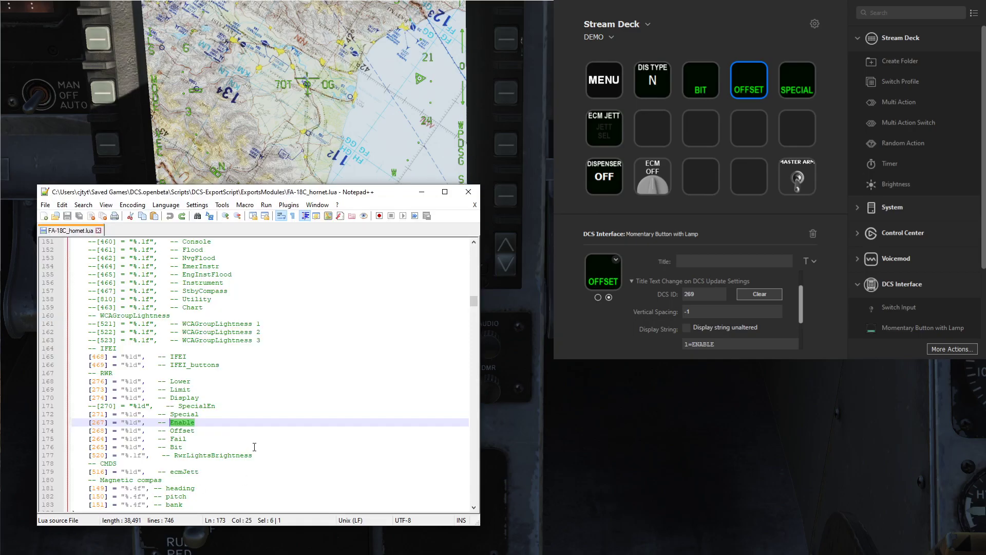
left_click(209, 428)
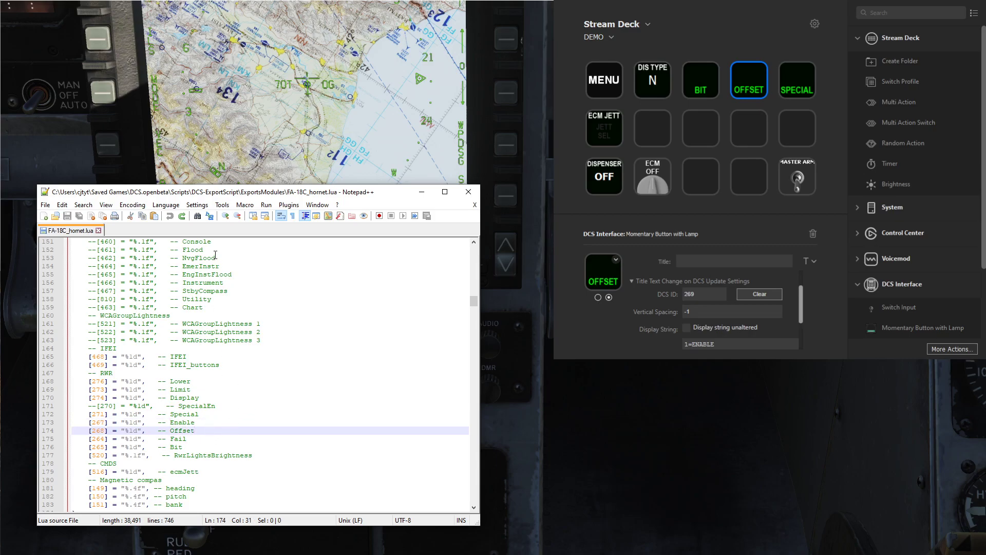
left_click_drag(255, 192, 270, 173)
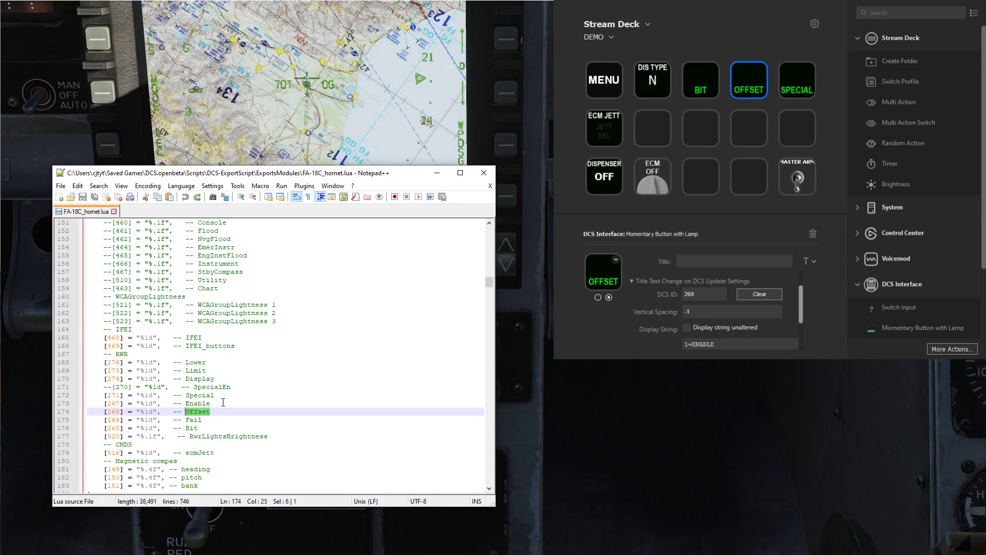
left_click(221, 403)
left_click_drag(221, 403, 186, 403)
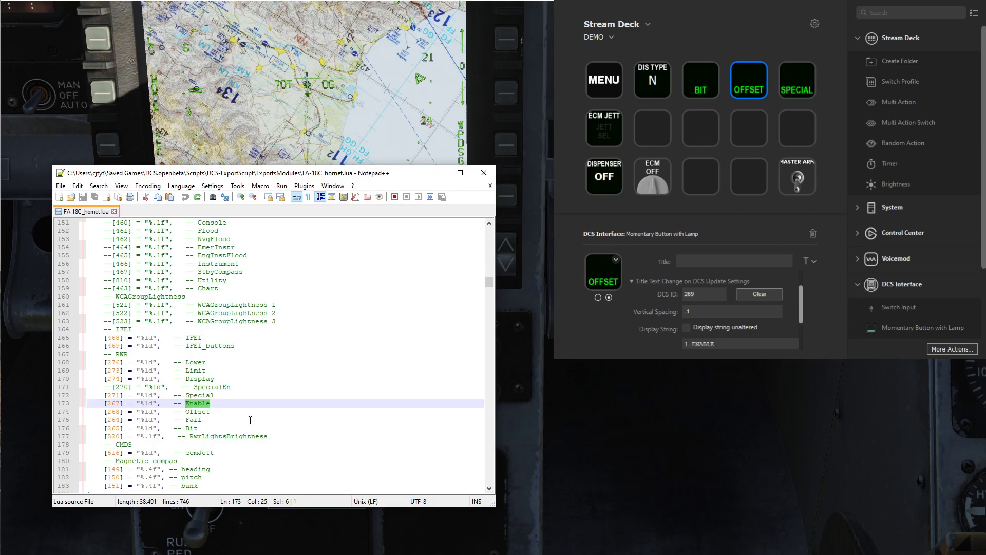
left_click(228, 411)
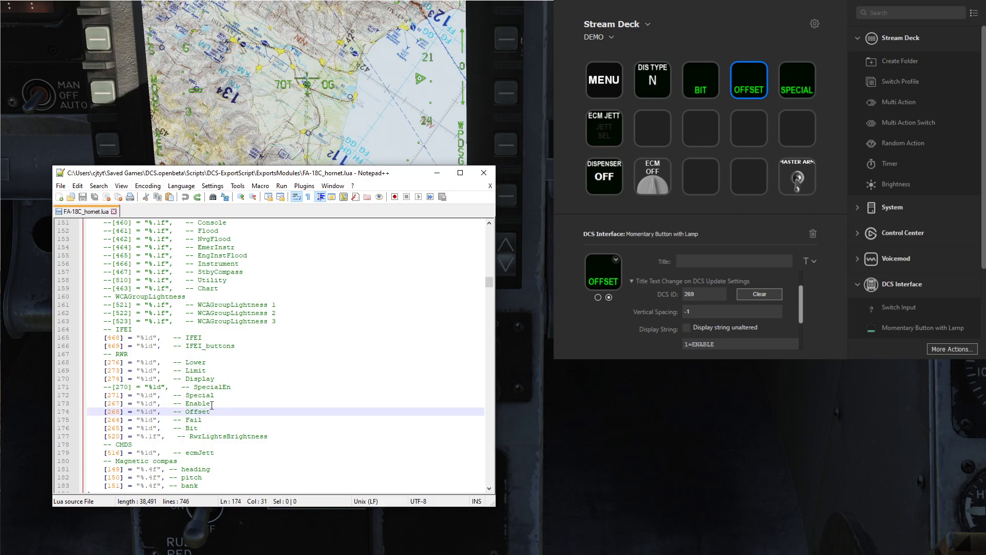
left_click(826, 109)
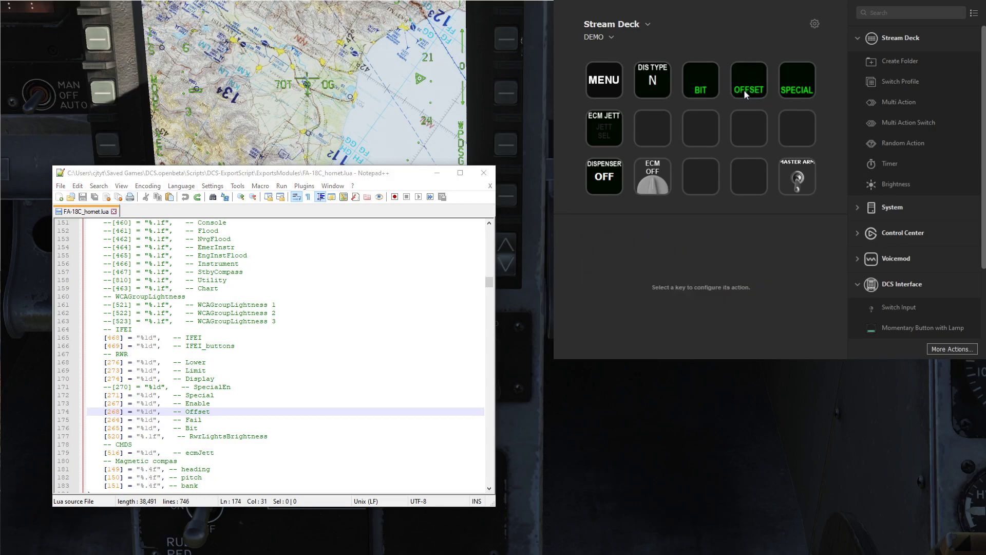
left_click(268, 174)
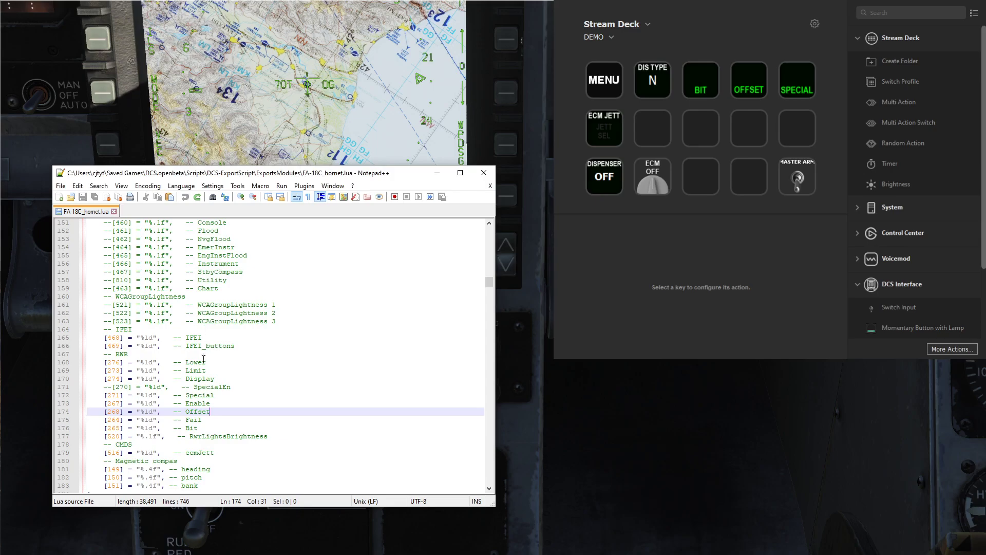
left_click(212, 403)
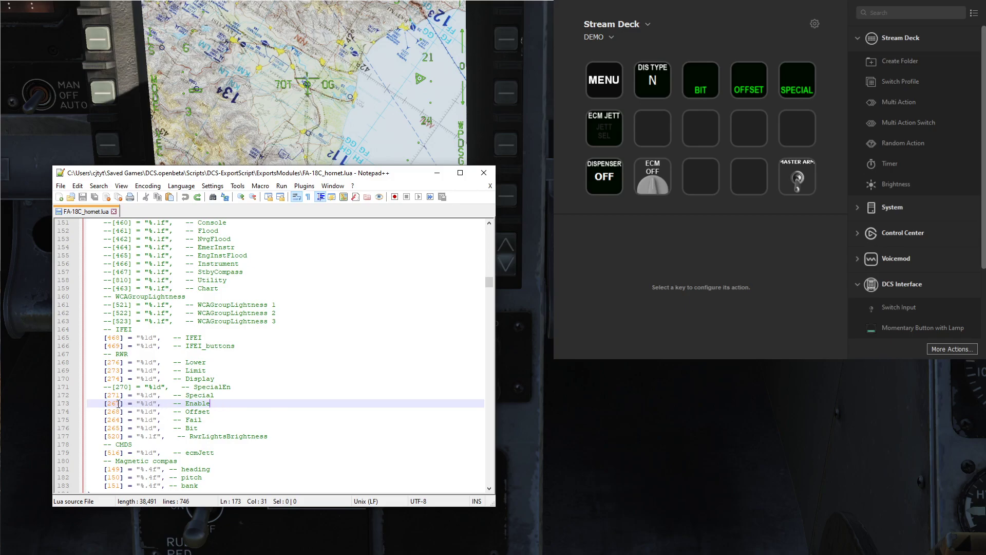
Set the DCS ID in the Stream Deck OFFSET key's title text change settings to 267
left_click(749, 80)
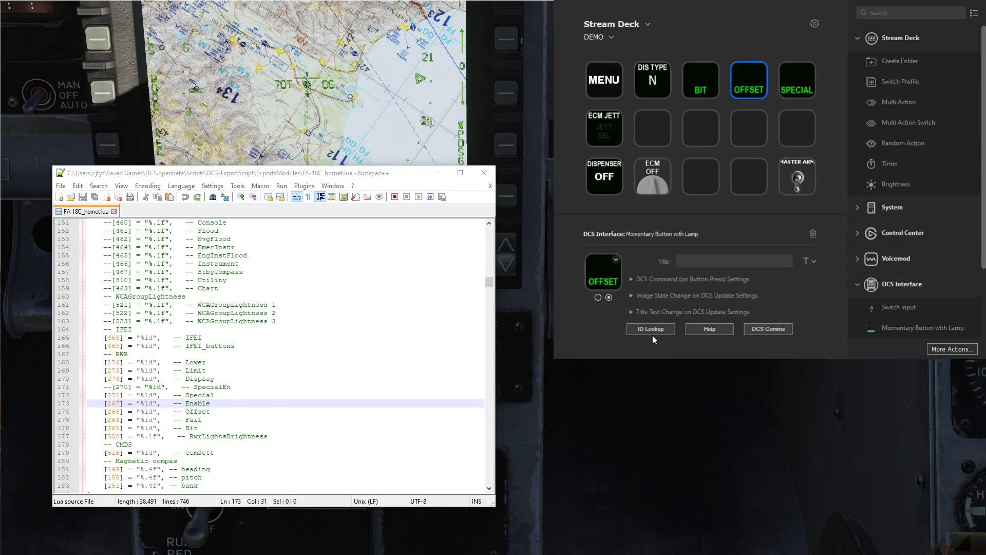
left_click(631, 312)
left_click(720, 325)
type("269")
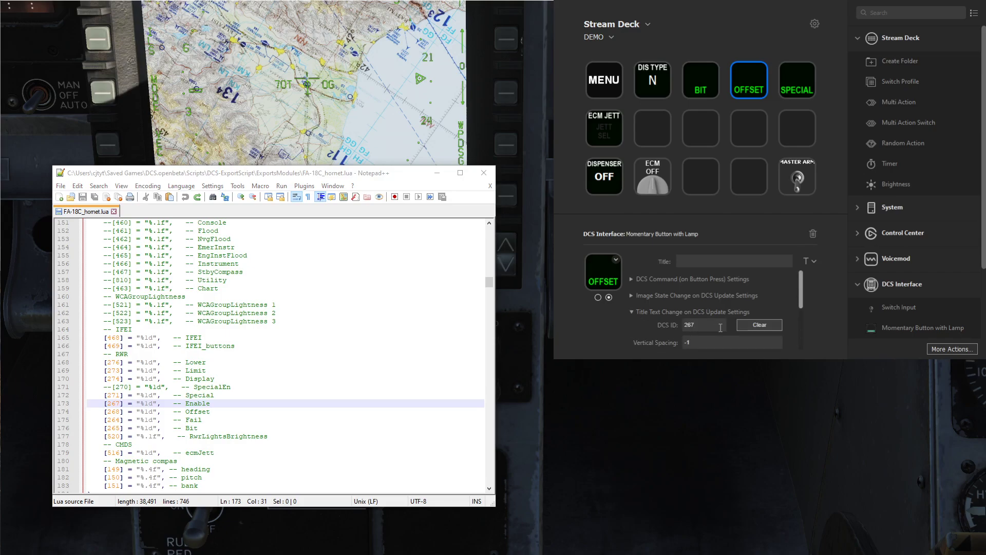
Switch to the cockpit and operate the ALR-67 OFFSET pushbutton to check the Stream Deck OFFSET key's response
scroll(712, 302, "down", 1)
scroll(713, 302, "up", 1)
key("alt+Tab")
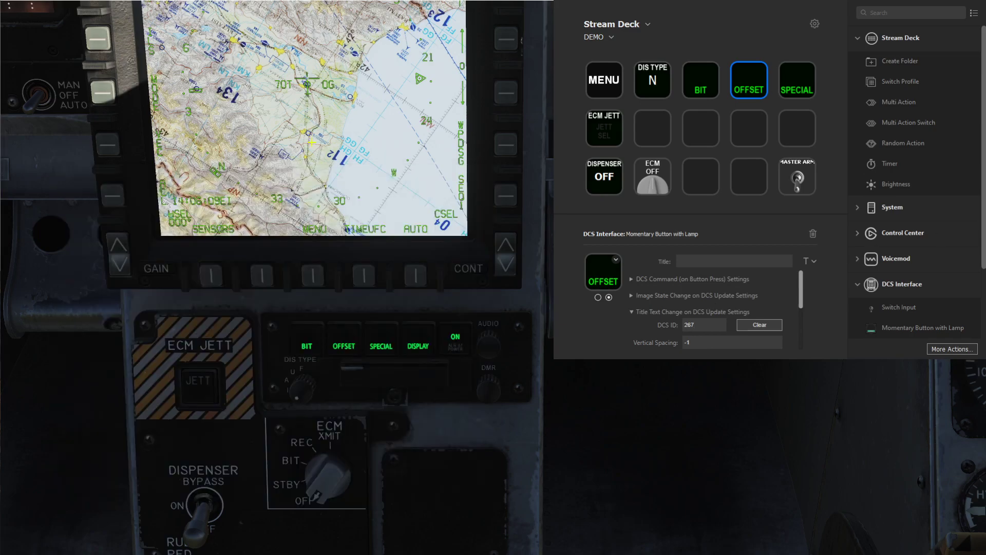
left_click(345, 340)
left_click(346, 339)
Make the OFFSET key display its DCS string unaltered and toggle the ALR-67 OFFSET pushbutton in the cockpit
scroll(713, 302, "down", 1)
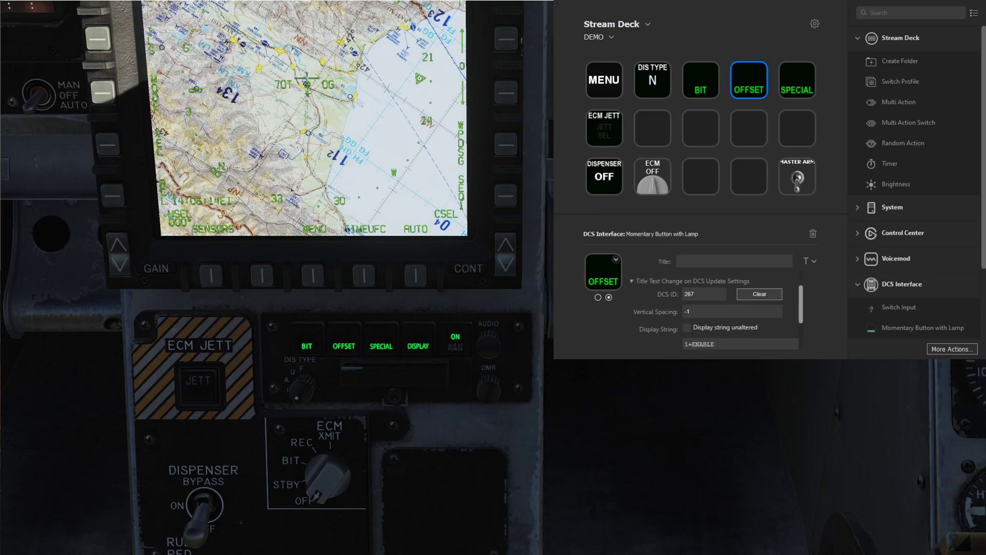
left_click(686, 328)
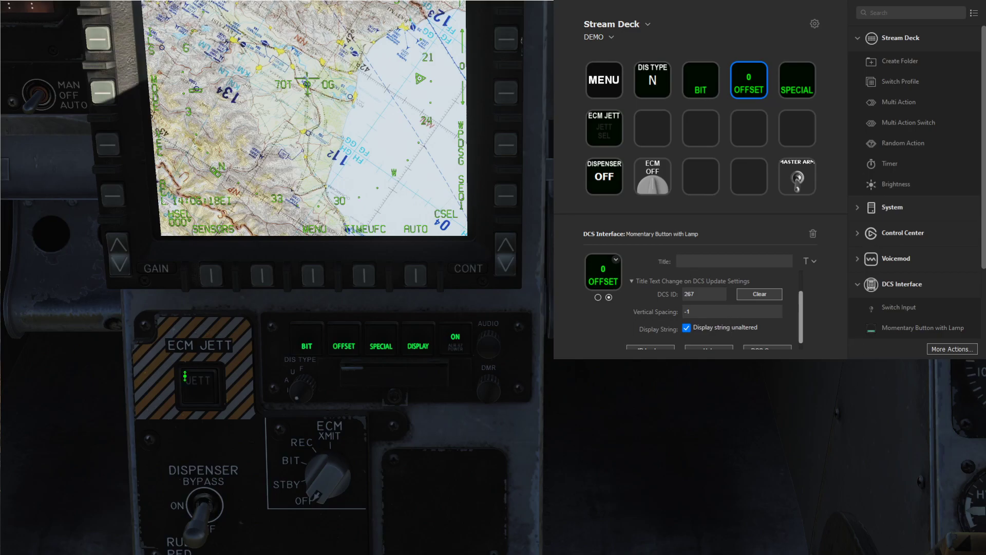
left_click(349, 339)
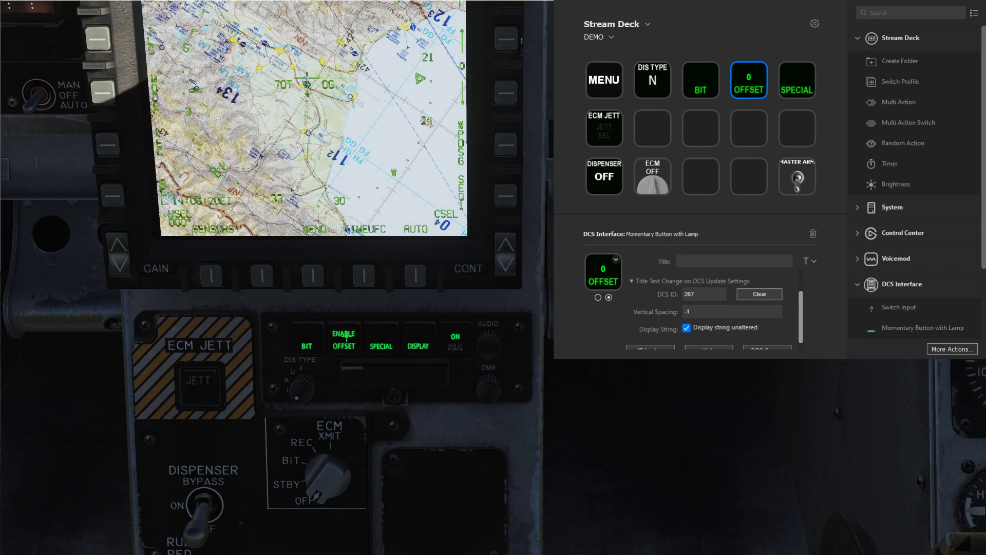
left_click(349, 340)
Switch to the Lua file and change the format of the RWR Lower entry to %.4f
key("alt+Tab")
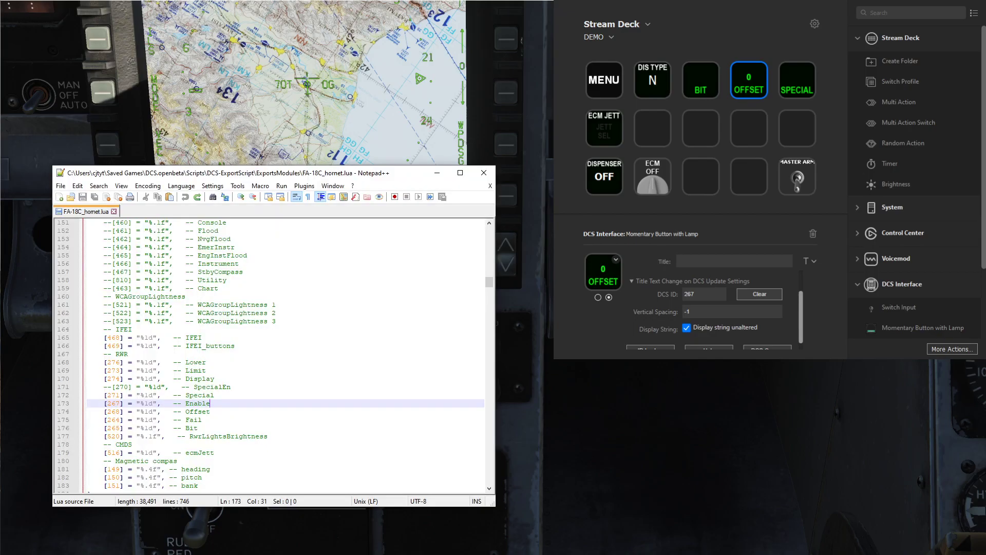
left_click(154, 403)
double_click(150, 363)
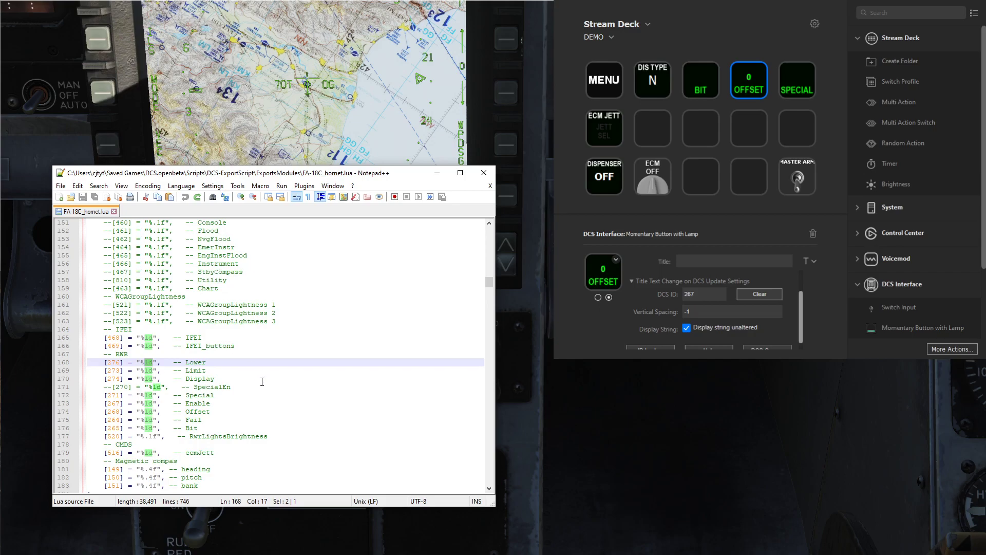
type(".4f")
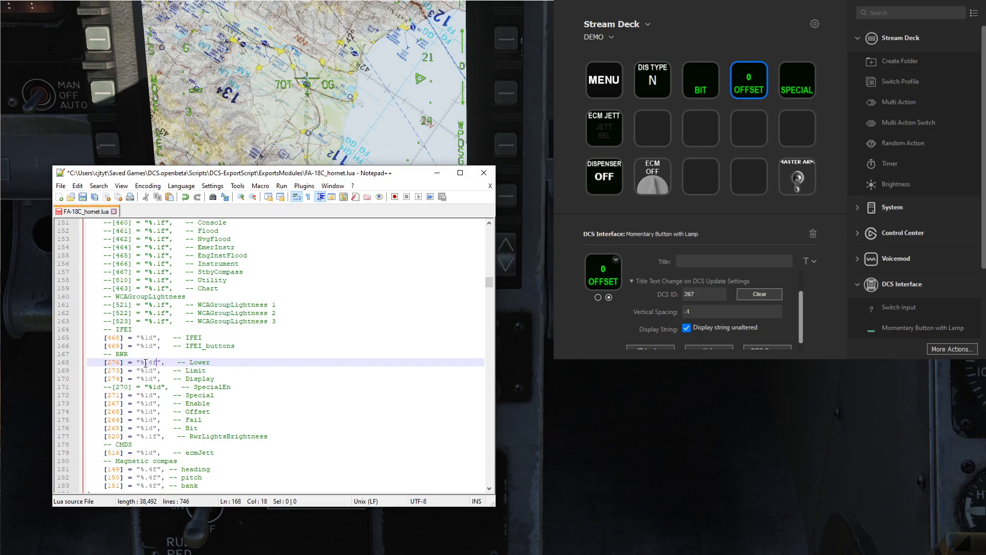
Copy the .4f format from the Lower entry to the RWR Limit, Display and Special entries
left_click_drag(146, 363, 157, 363)
key("ctrl+c")
double_click(149, 371)
key("ctrl+v")
double_click(149, 379)
key("ctrl+v")
double_click(152, 395)
key("ctrl+v")
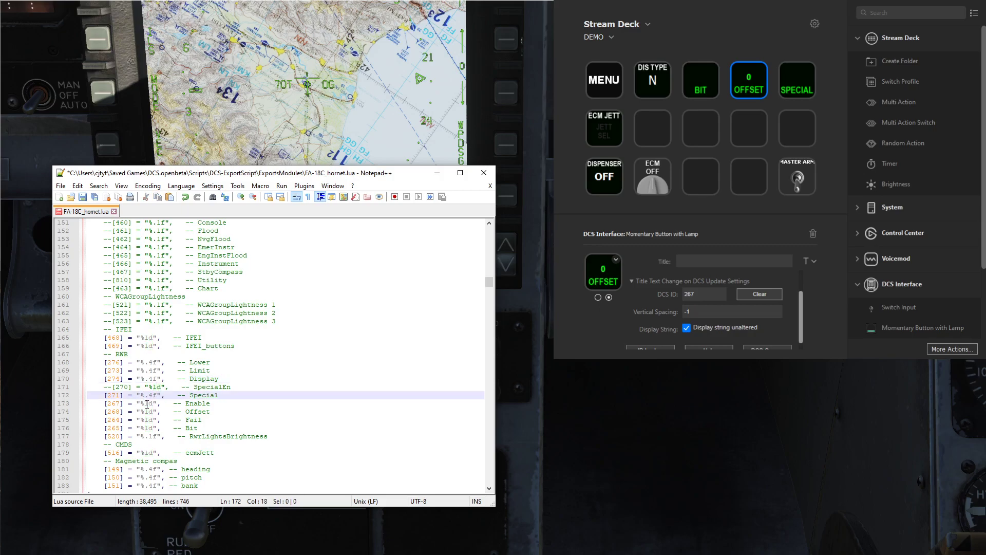
Apply the .4f format to the RWR Enable, Offset, Fail and Bit entries and save the Lua file
double_click(148, 404)
key("ctrl+v")
double_click(147, 412)
key("ctrl+v")
double_click(146, 420)
key("ctrl+v")
double_click(148, 429)
key("ctrl+v")
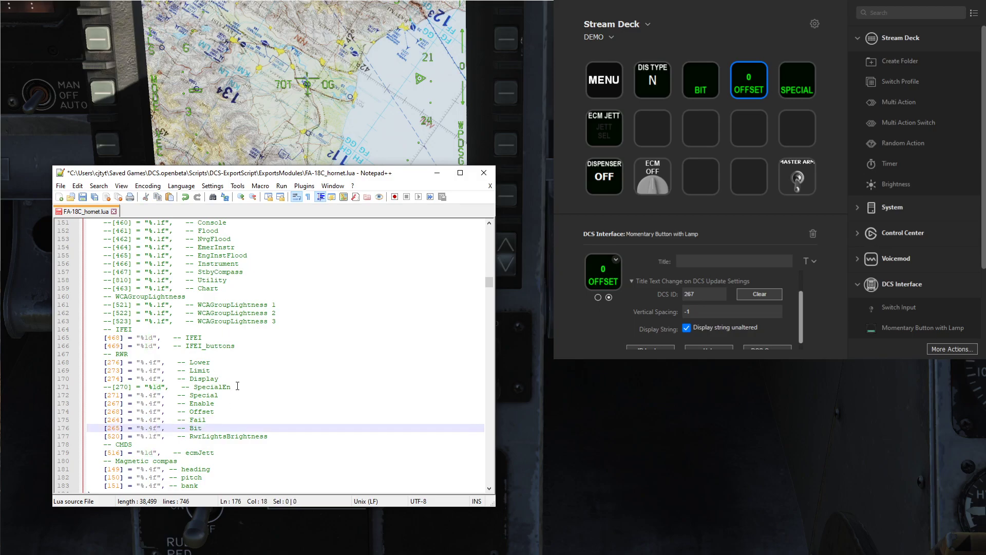
left_click(82, 197)
Switch to DCS, quit the running mission and fly it again to reload the export script
key("alt+Tab")
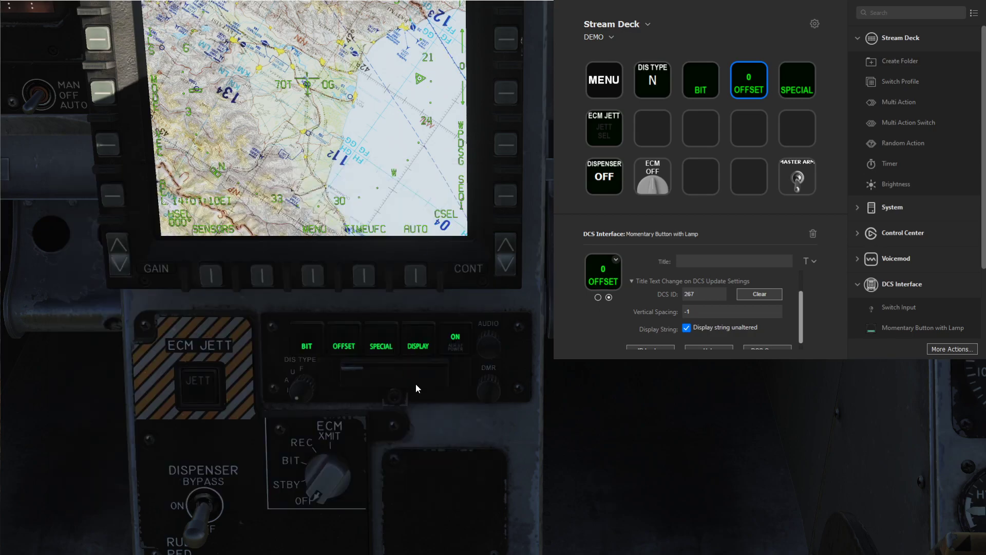
key("Escape")
key("Escape")
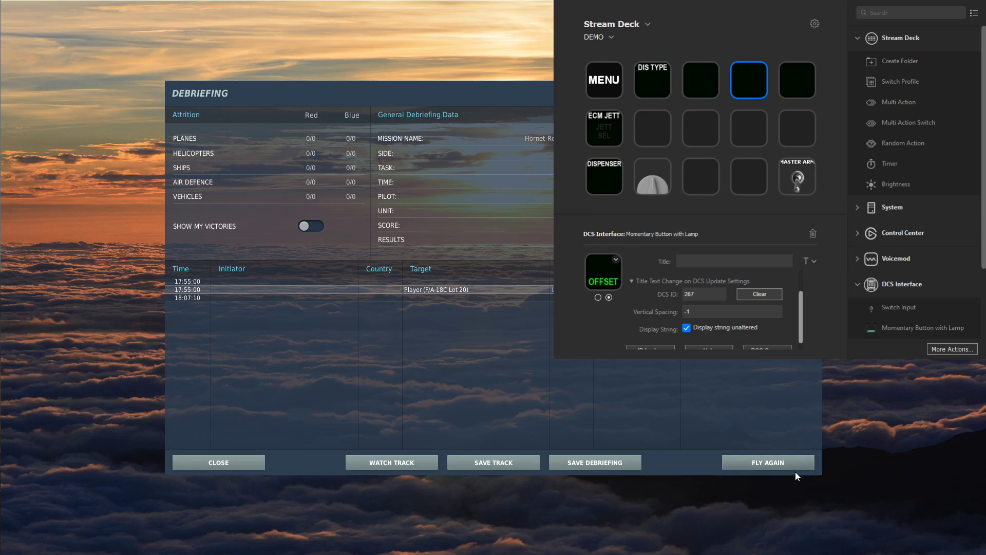
left_click(793, 467)
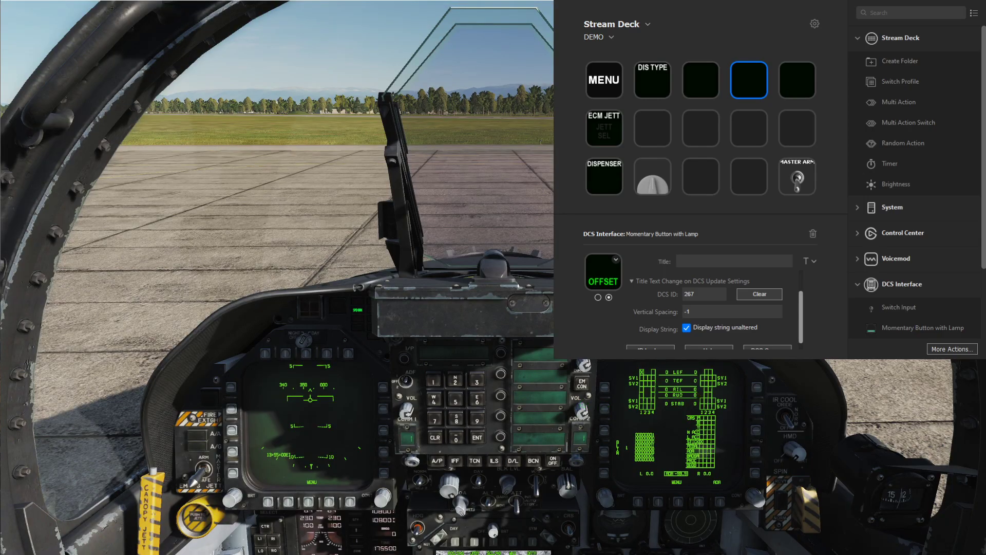
key("Escape")
key("Escape")
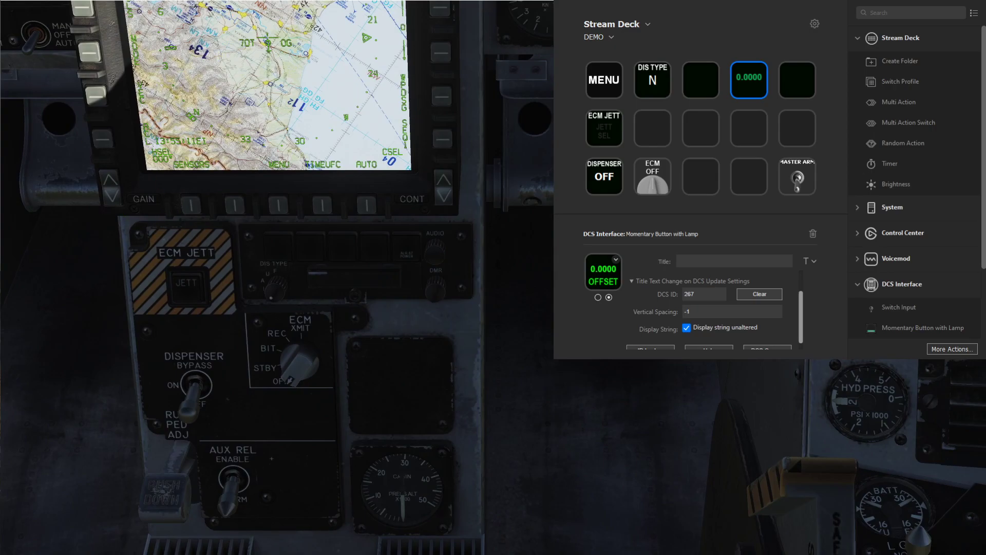
Select the OFFSET key, power on the ALR-67 and toggle its OFFSET pushbutton to check the exported lamp value
left_click(753, 88)
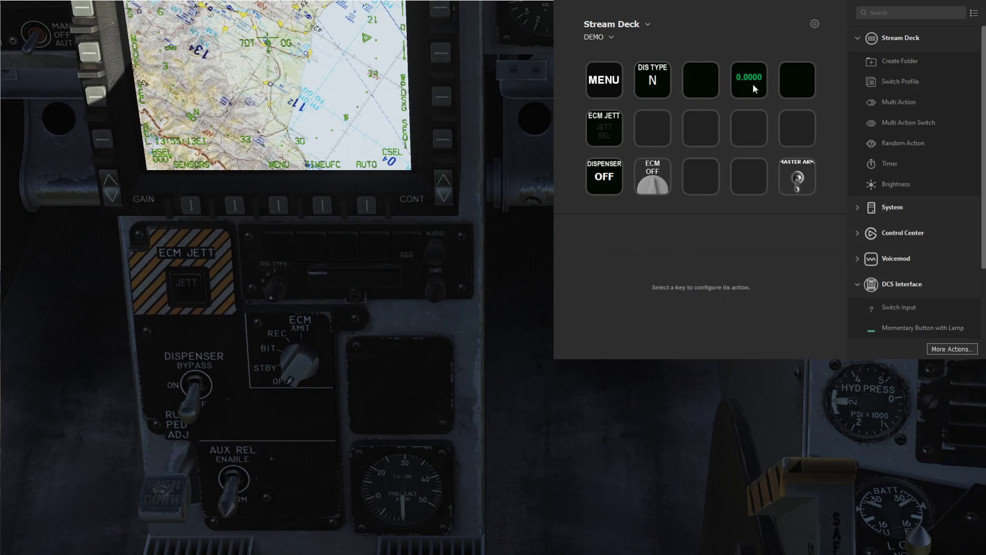
left_click(748, 78)
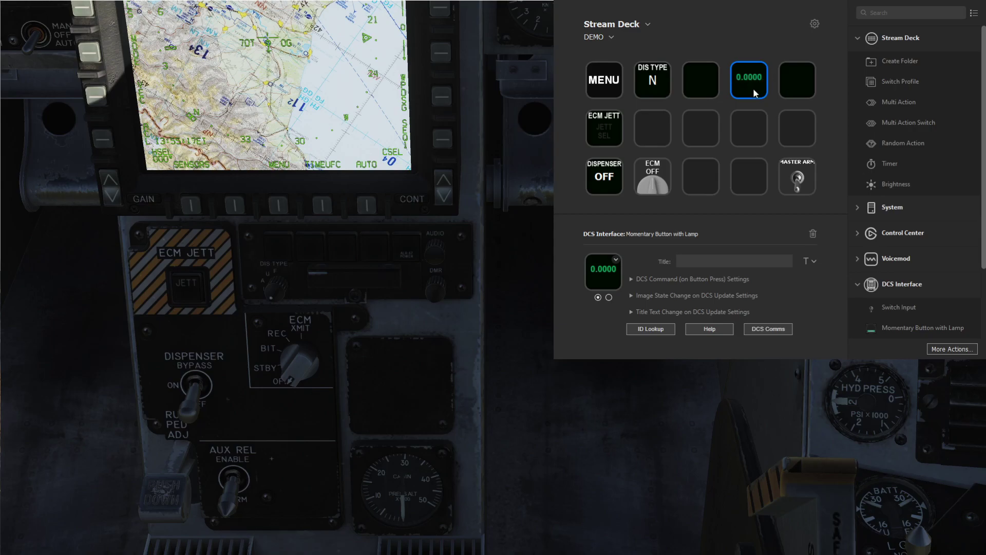
left_click(408, 245)
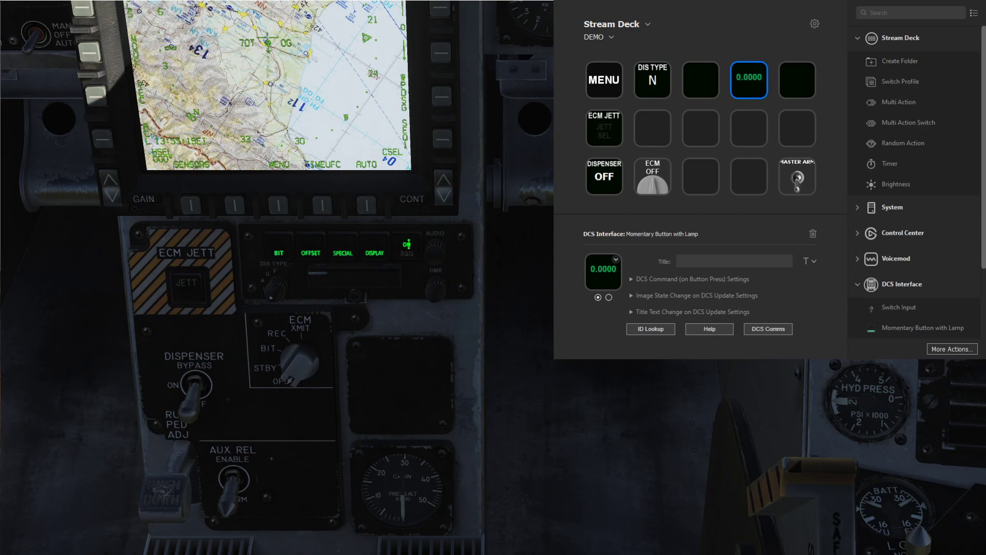
left_click(310, 245)
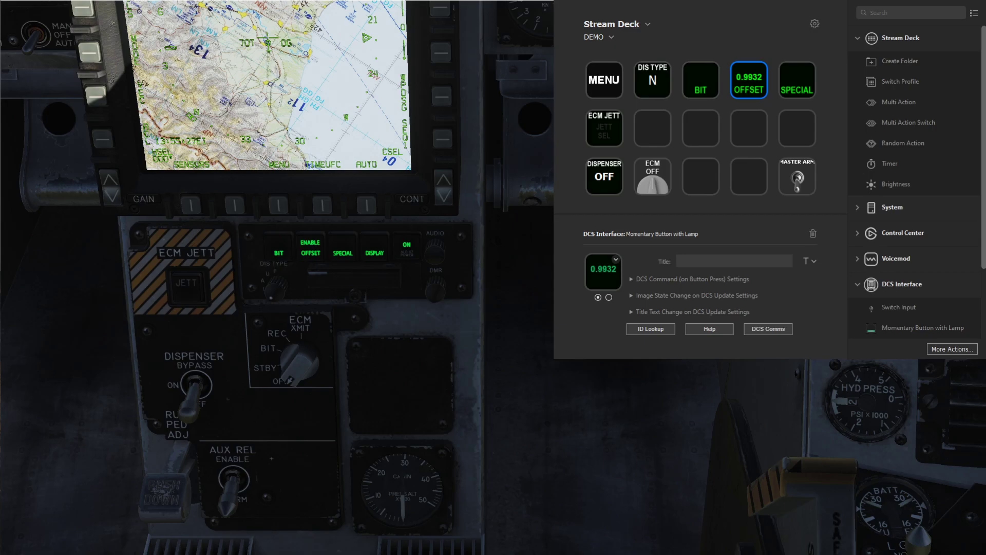
left_click(311, 246)
left_click(309, 247)
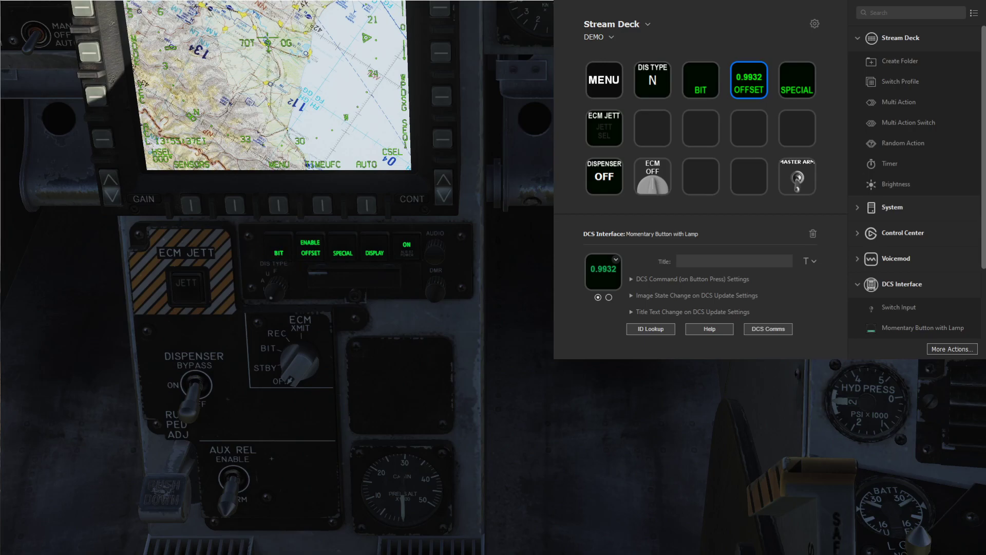
Make the BIT key's title text display the DCS string unaltered and operate the ALR-67 BIT pushbutton
left_click(701, 82)
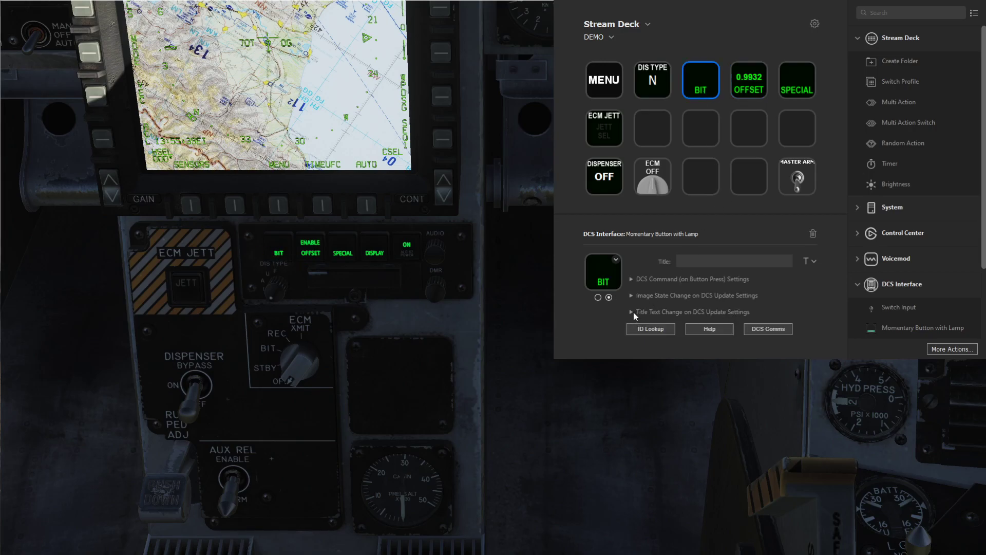
left_click(633, 312)
scroll(687, 318, "down", 3)
left_click(687, 299)
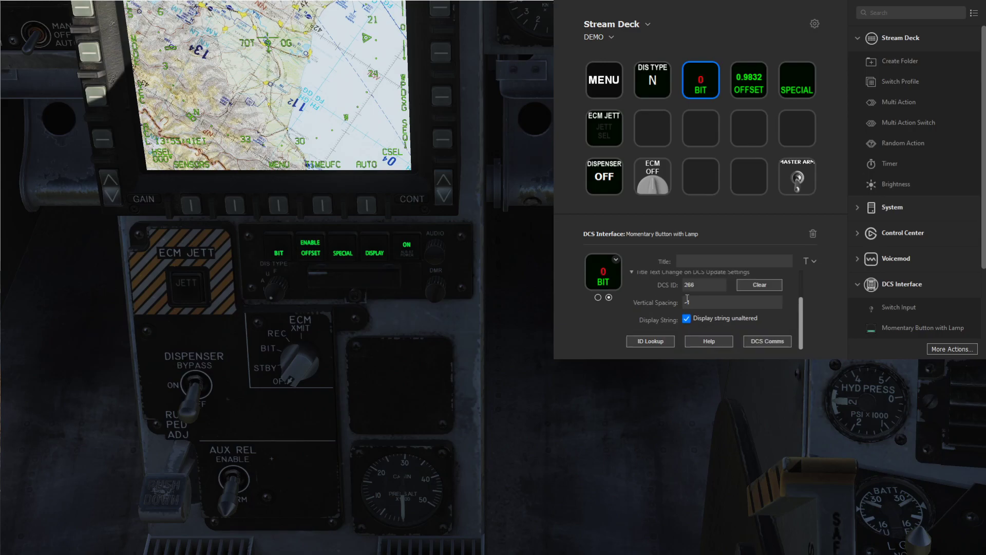
left_click(278, 245)
Look up the RWR Fail entry's ID in the Lua file and set the BIT key's title text DCS ID to 264
key("alt+Tab")
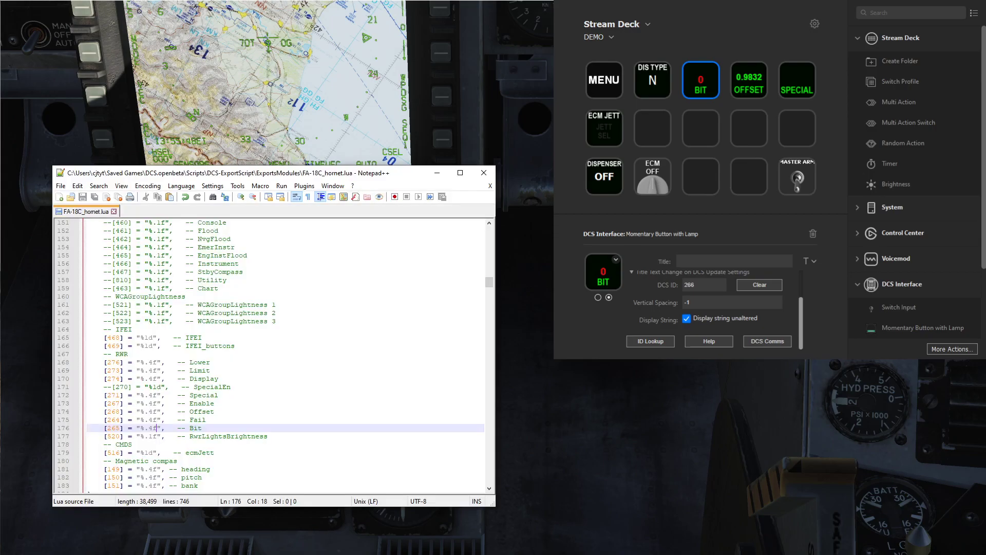
left_click(206, 419)
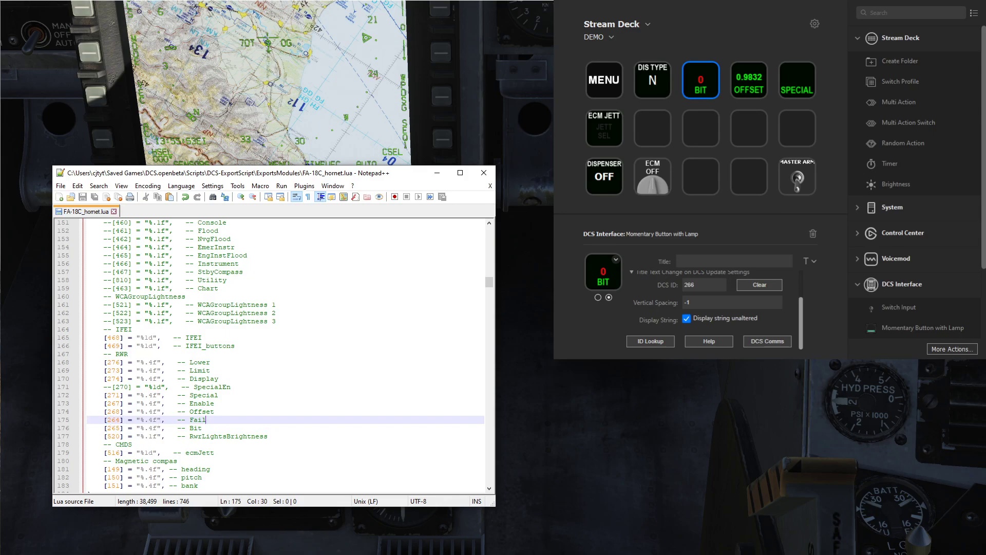
left_click(700, 284)
key("BackSpace")
type("4")
Return to the cockpit and check the unaltered lamp values on the BIT and OFFSET keys
left_click(194, 141)
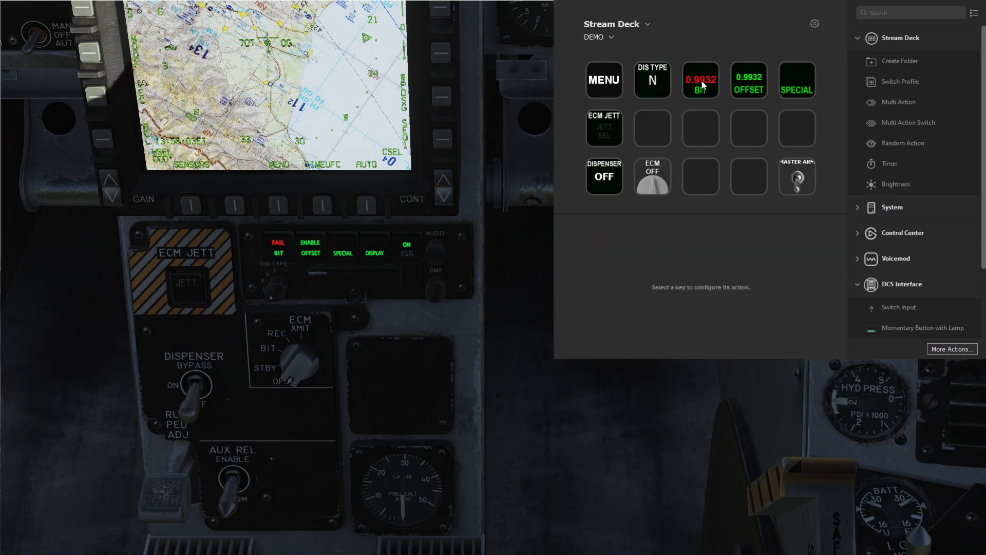
left_click(756, 87)
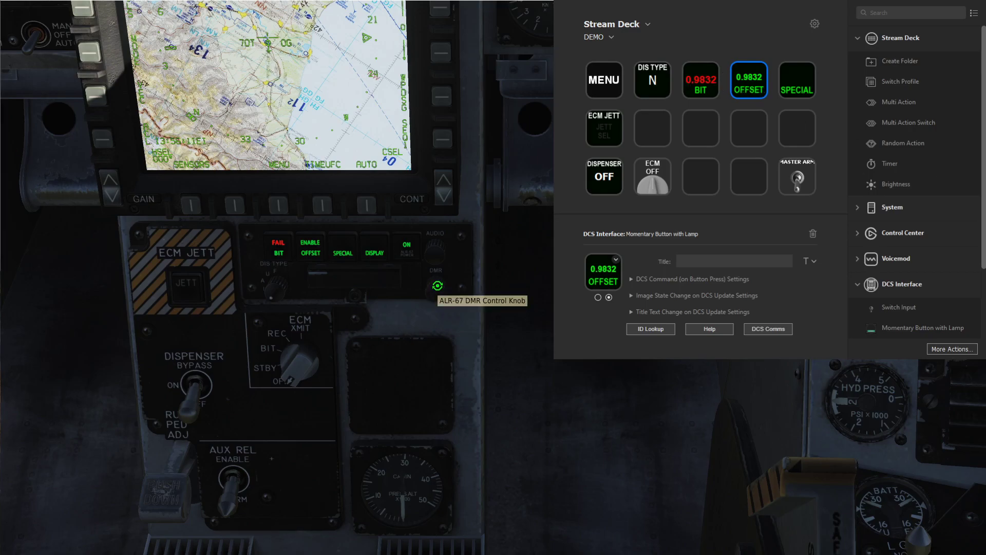
scroll(437, 285, "down", 2)
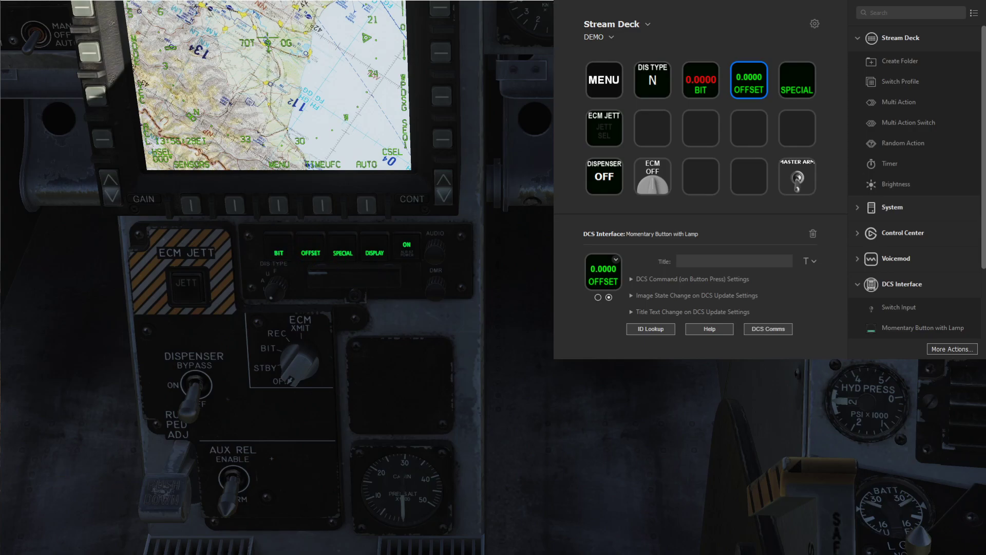
Change the format of the RWR entries from Lower through Bit, except SpecialEn, to %.1f and save the Lua file
key("alt+Tab")
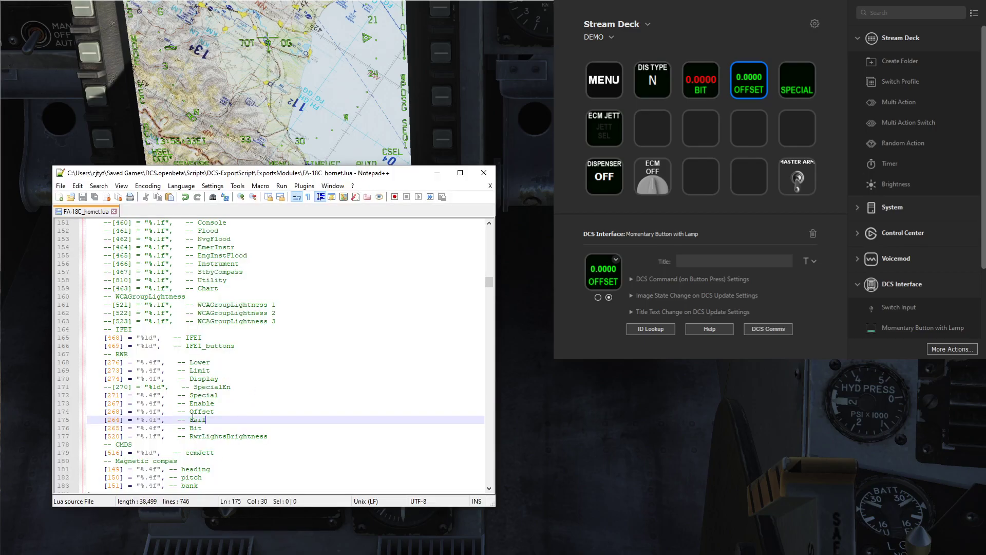
left_click(150, 339)
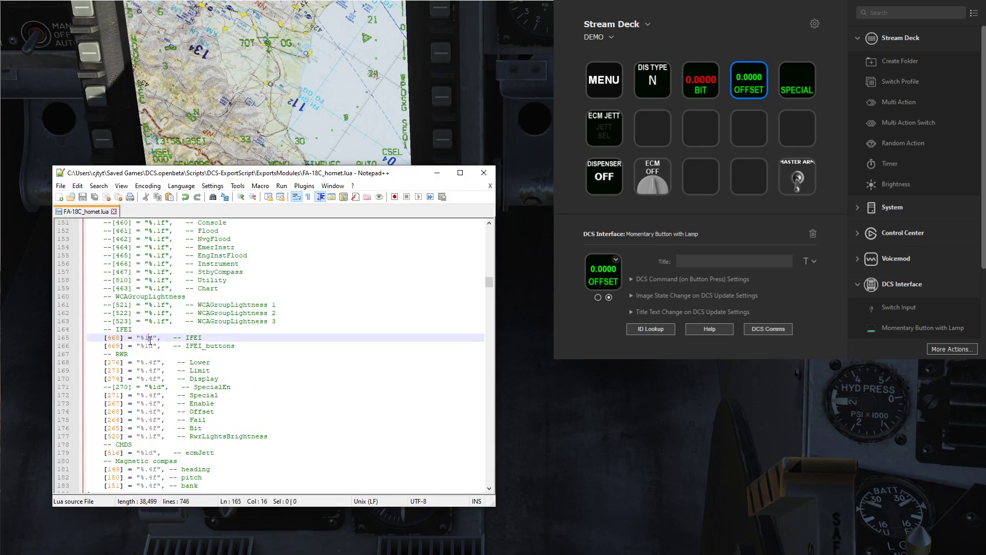
left_click_drag(153, 362, 151, 428)
type("1")
type("1")
type("1")
type("1")
type("1")
type("11")
type("1")
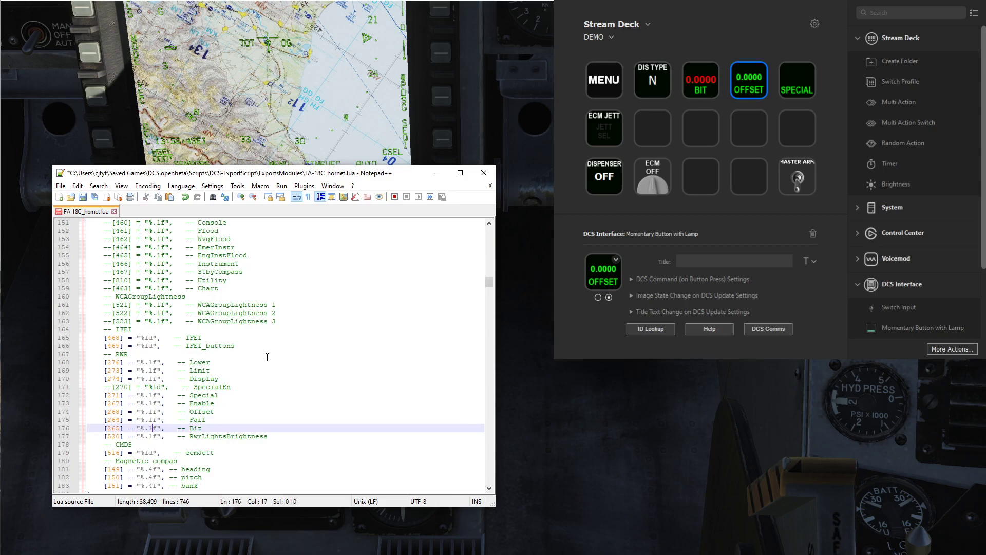
key("ctrl+s")
Return to DCS and restart the mission with the updated export script
key("alt+Tab")
key("Escape")
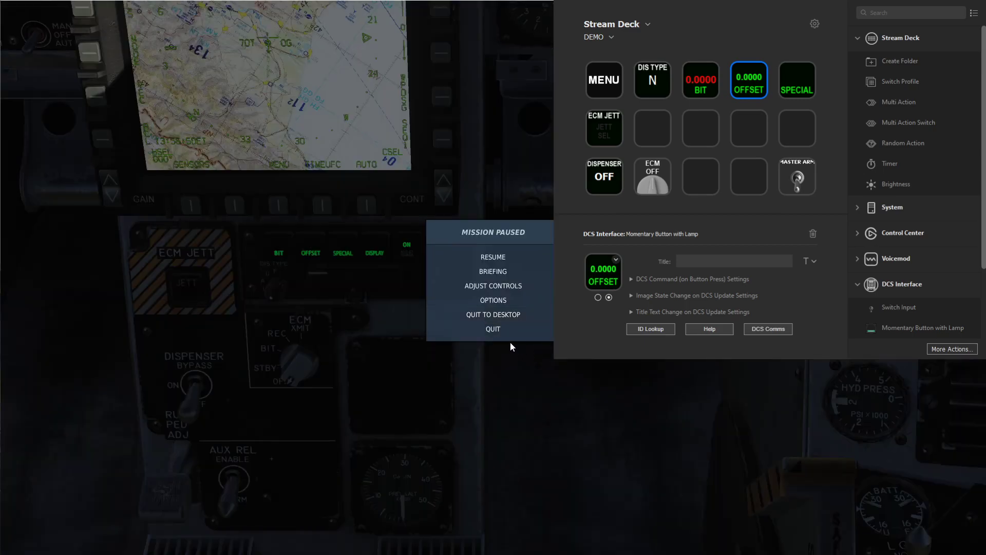
left_click(501, 326)
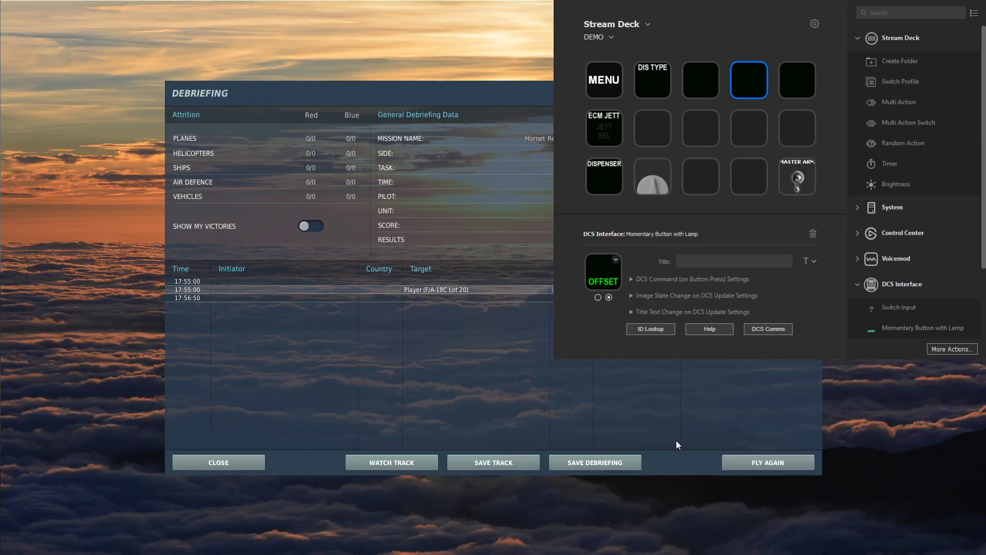
left_click(763, 461)
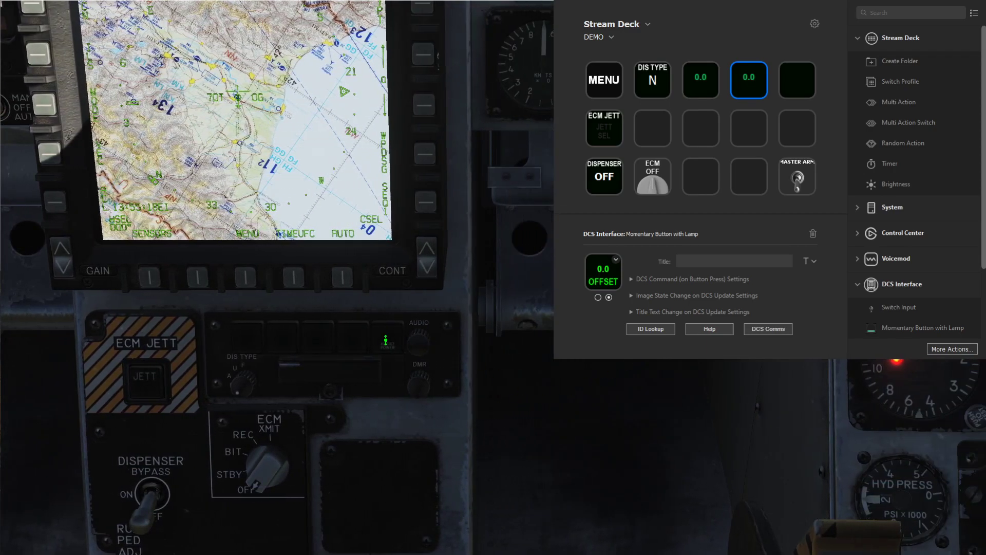
Power on the ALR-67 and operate its OFFSET pushbutton to check the one-decimal value on the OFFSET key
left_click(380, 337)
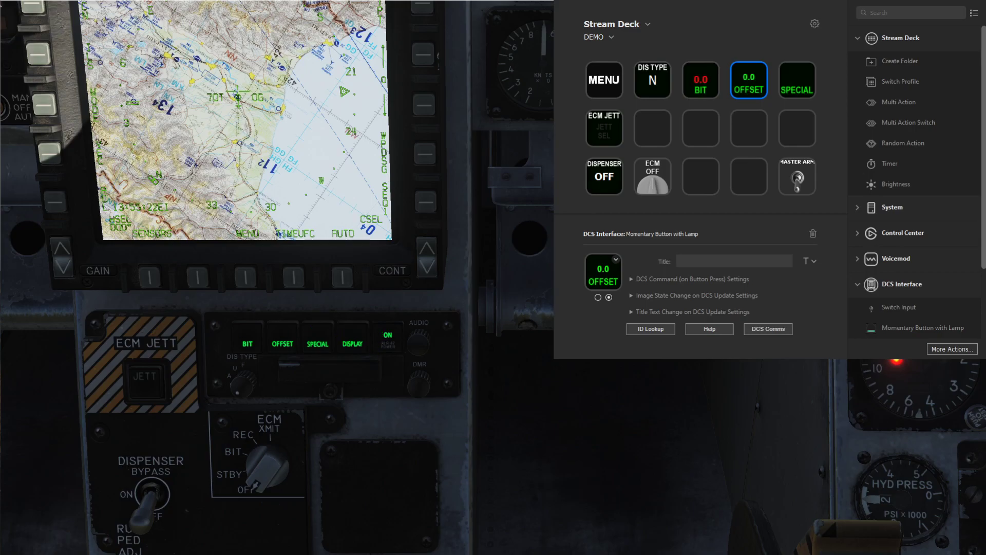
left_click(301, 348)
left_click(285, 340)
Turn off the unaltered display string for the OFFSET key, map 1.0=ENABLE and test it with the OFFSET pushbutton
left_click(632, 312)
scroll(776, 297, "down", 1)
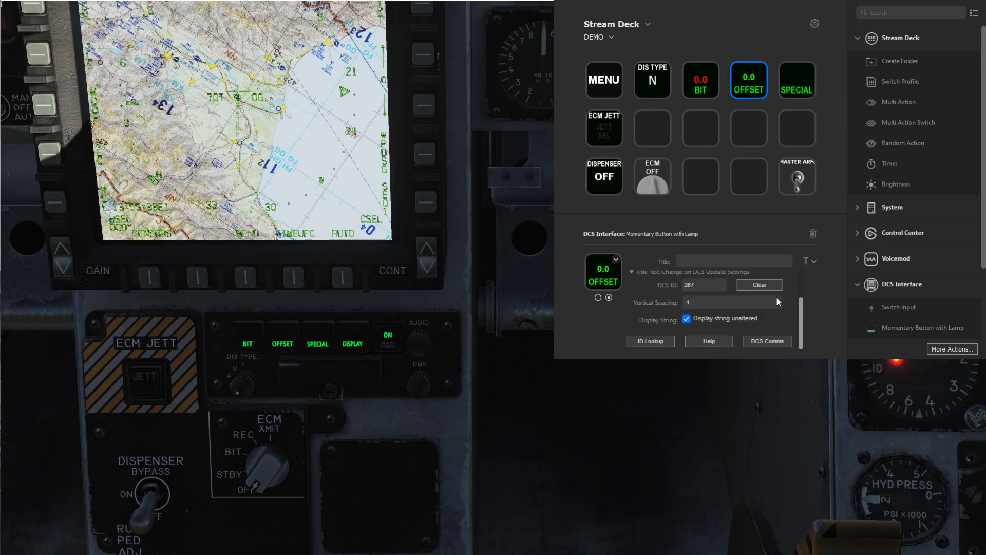
left_click(687, 319)
scroll(737, 325, "down", 1)
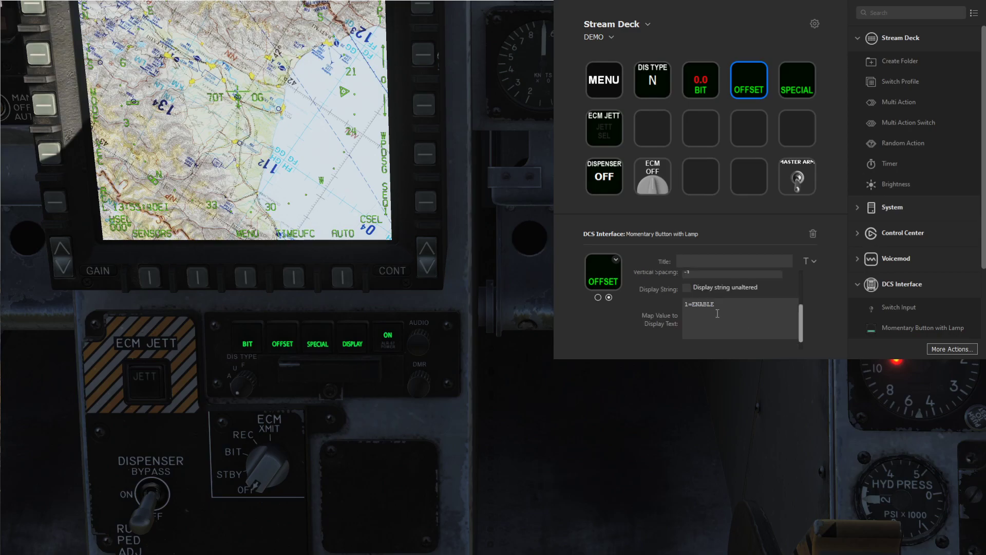
left_click(283, 343)
type(".0")
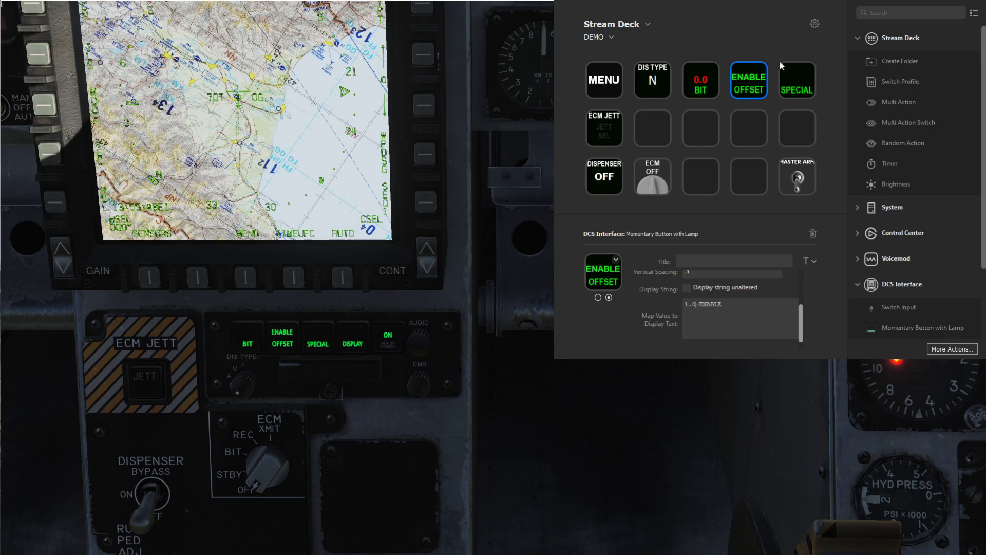
Turn off the unaltered display string for the BIT key, map 1.0=FAIL and test it with the ALR-67 BIT pushbutton
left_click(283, 339)
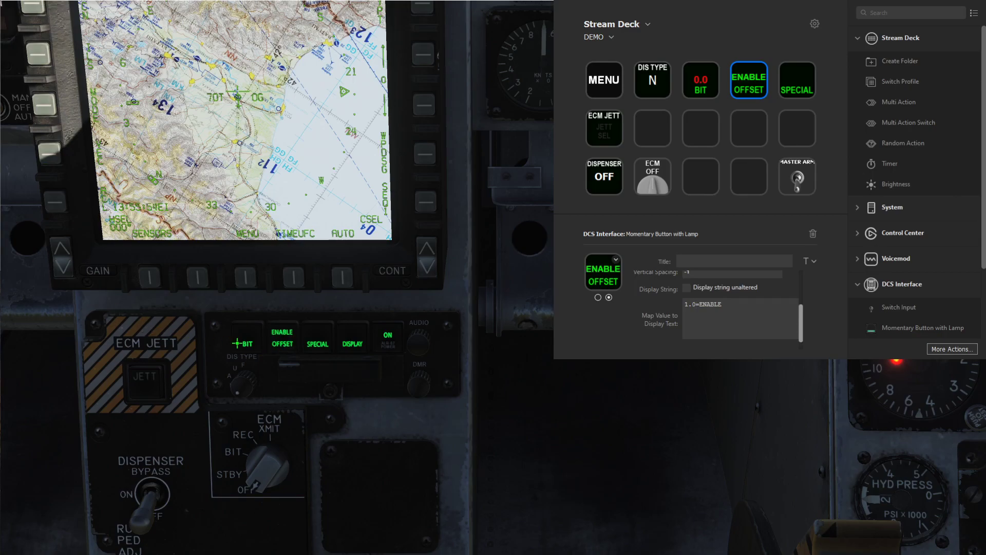
left_click(704, 90)
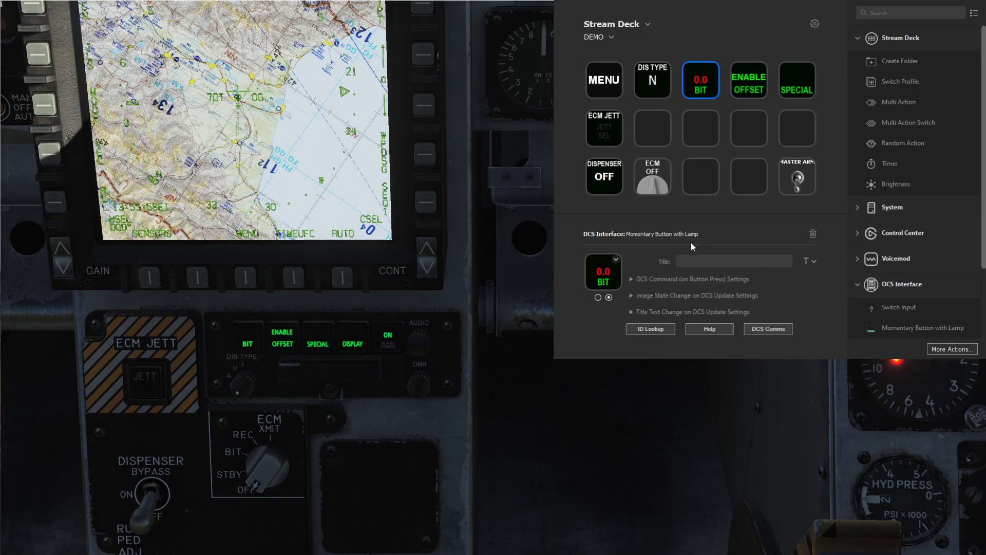
left_click(648, 312)
scroll(667, 325, "down", 2)
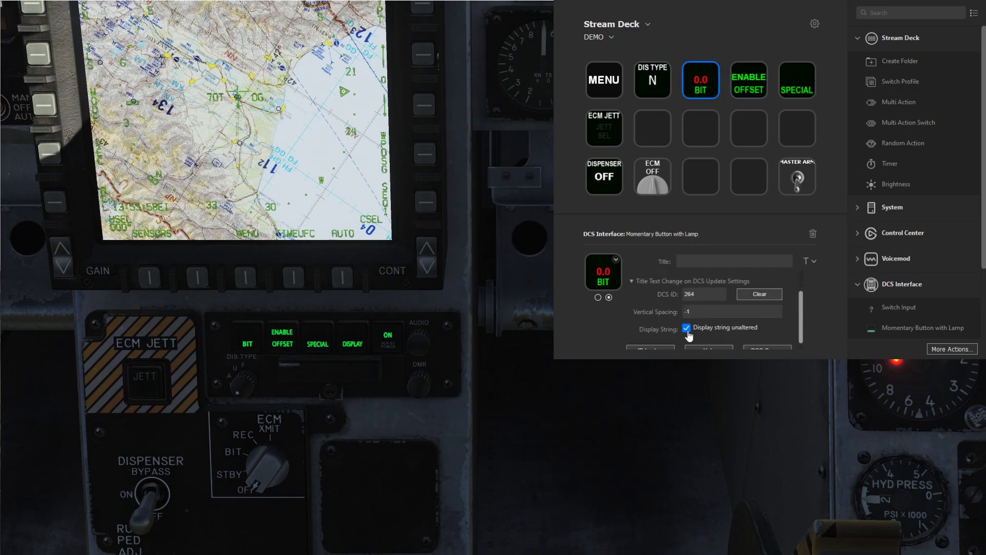
scroll(735, 325, "down", 2)
left_click(688, 290)
type(".0=FAIL")
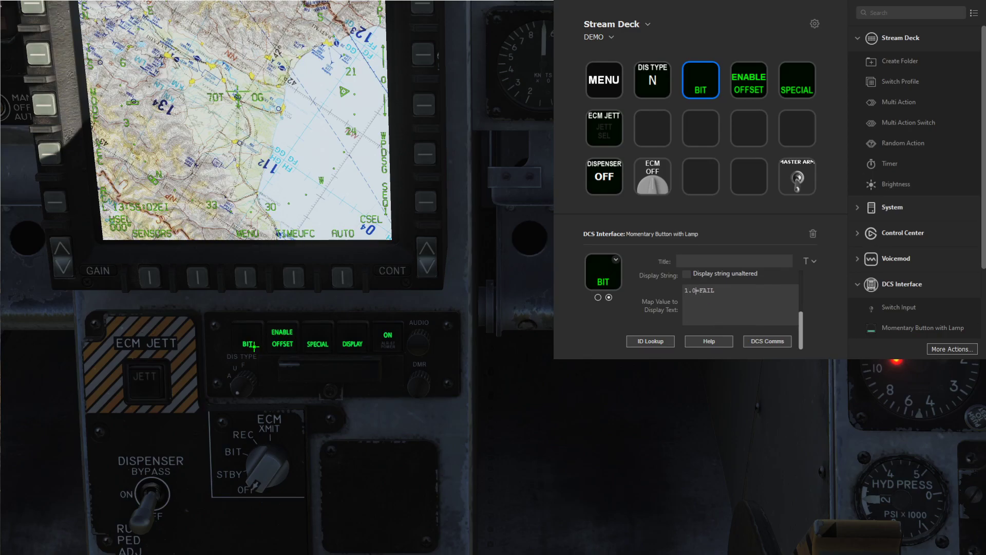
left_click(251, 343)
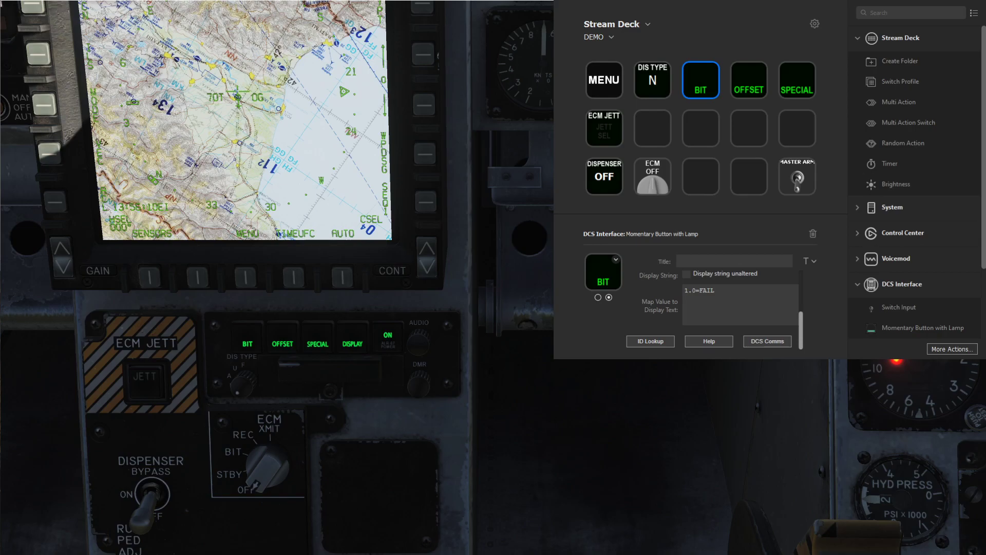
Switch to Notepad++ and review the Enable and Offset entries in the RWR section for the OFFSET key
left_click(748, 80)
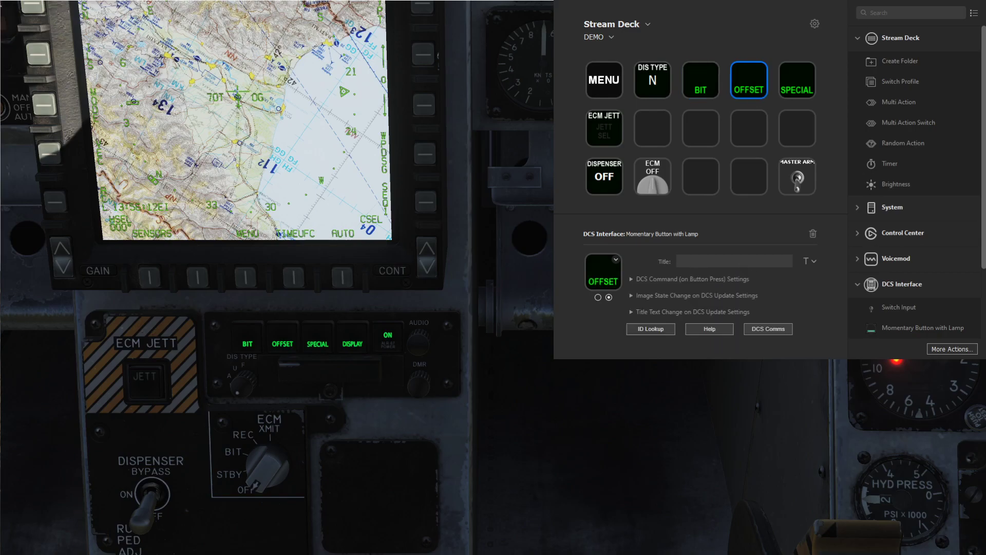
key("alt+Tab")
left_click(223, 411)
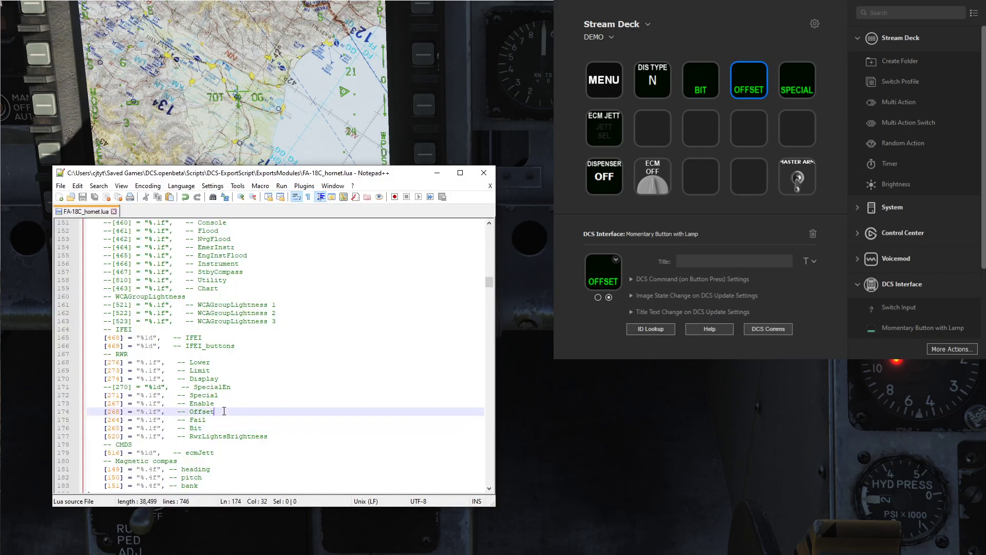
left_click(223, 405)
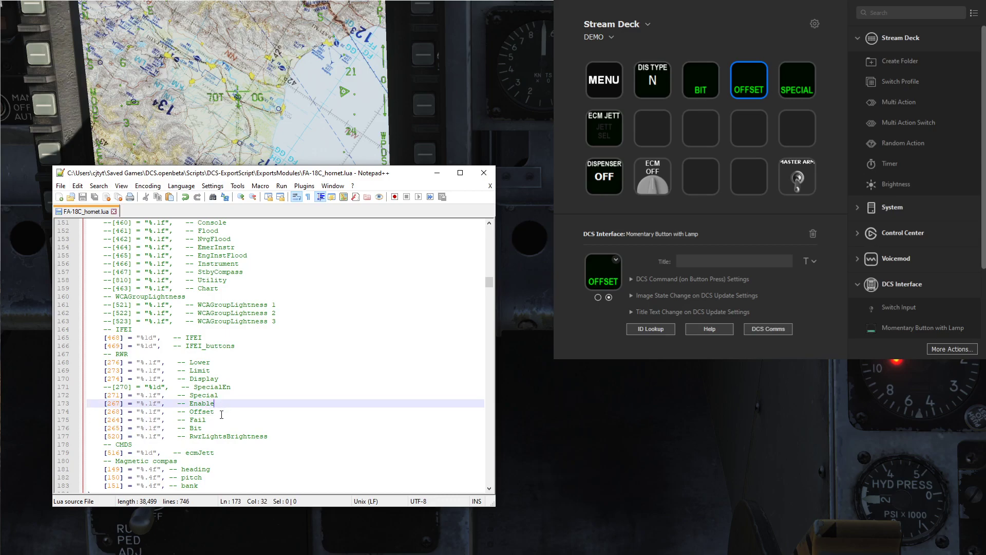
left_click(220, 413)
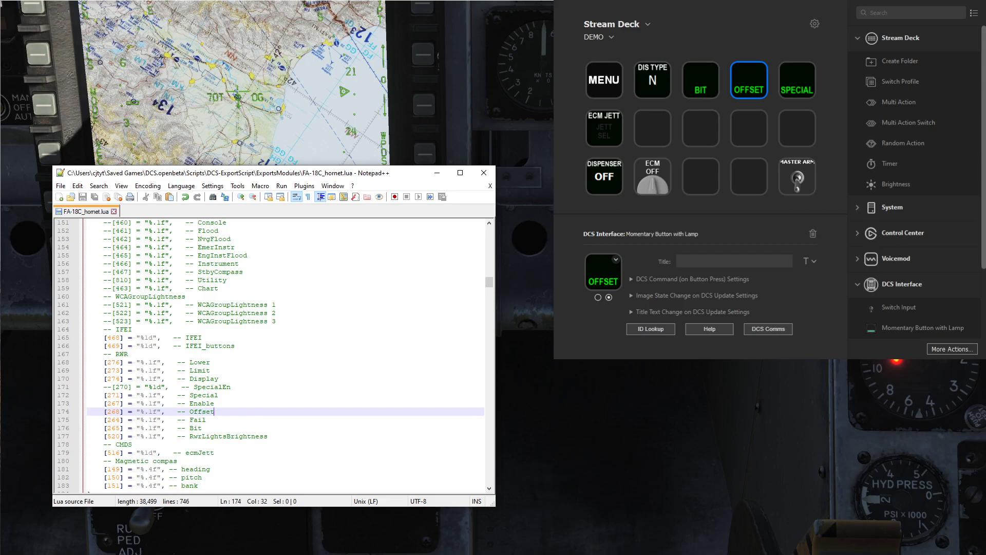
left_click(746, 75)
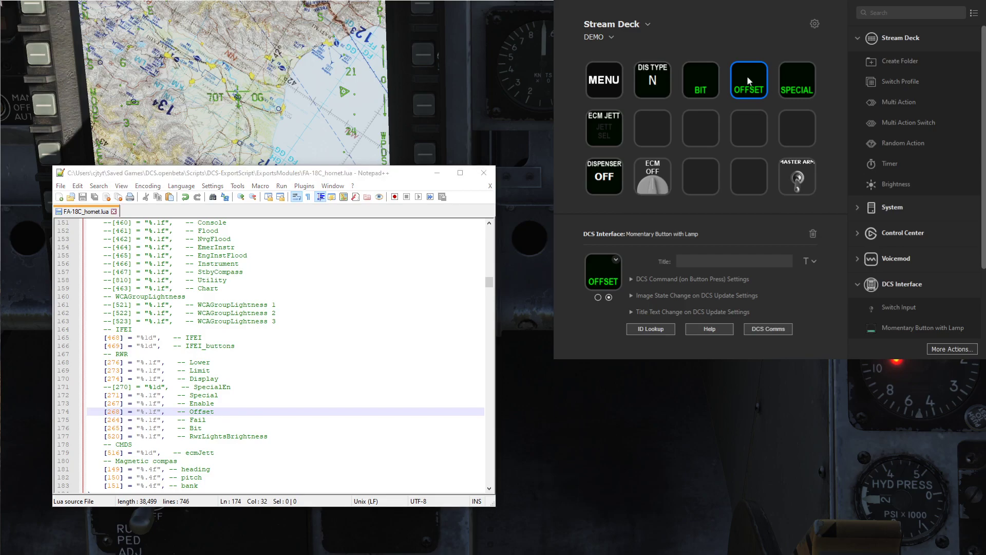
Check the OFFSET key's image state change settings and look up the ALR-67 POWER pushbutton's DCS ID by searching for RWR
left_click(437, 173)
left_click(630, 294)
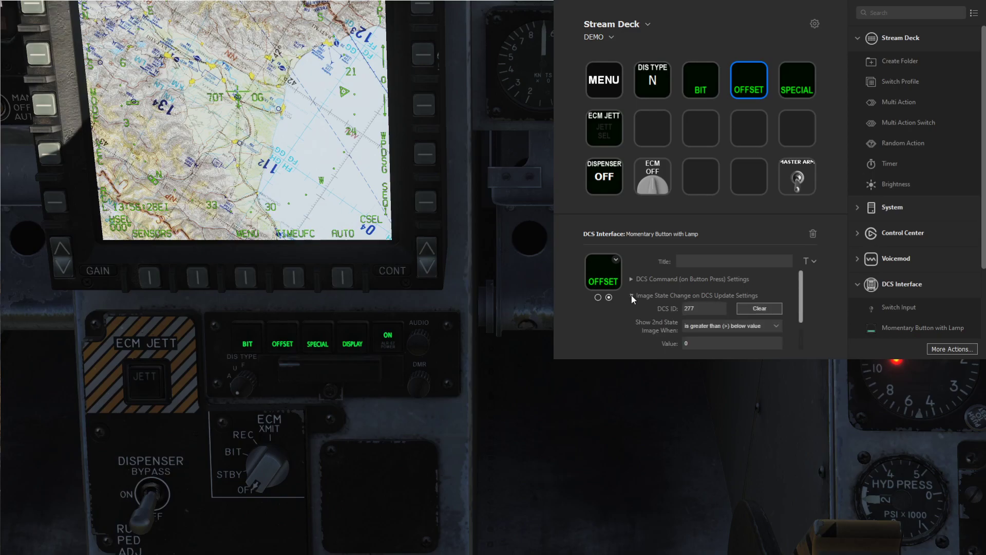
scroll(642, 348, "down", 1)
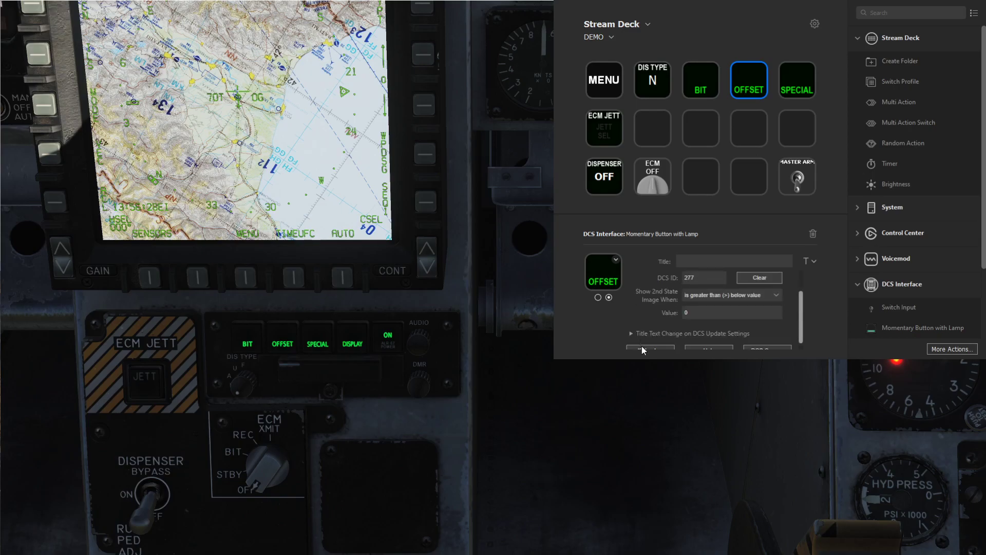
left_click(648, 348)
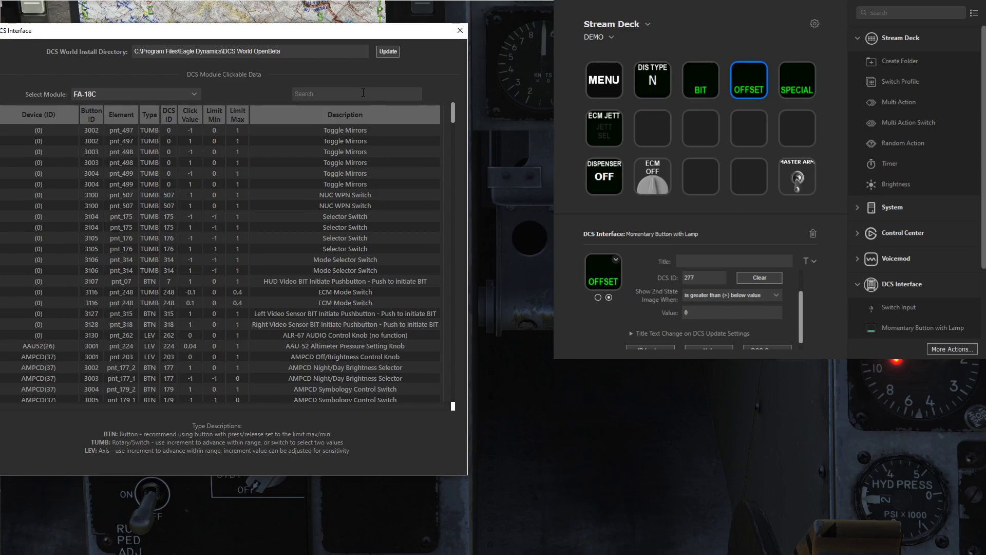
left_click_drag(171, 36, 203, 39)
left_click(375, 99)
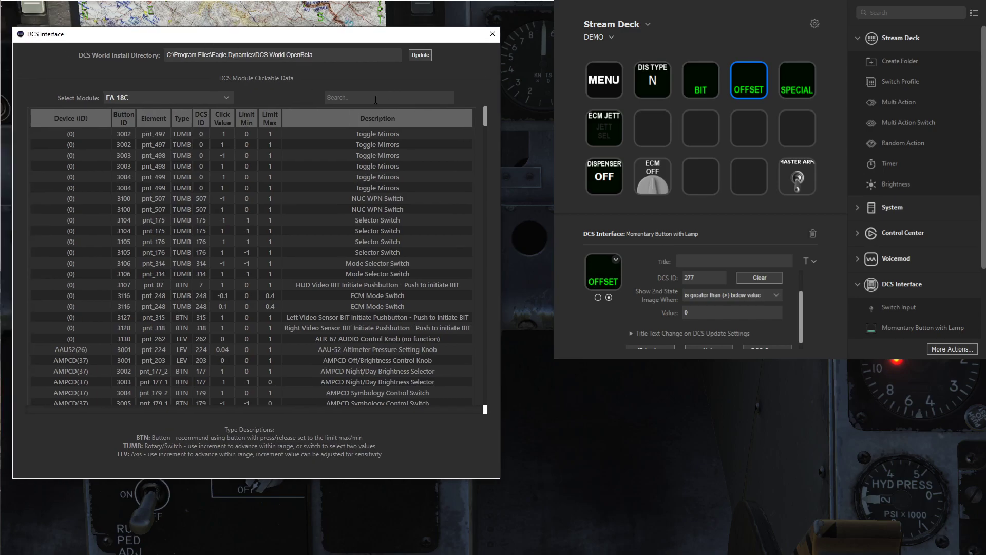
type("RWR")
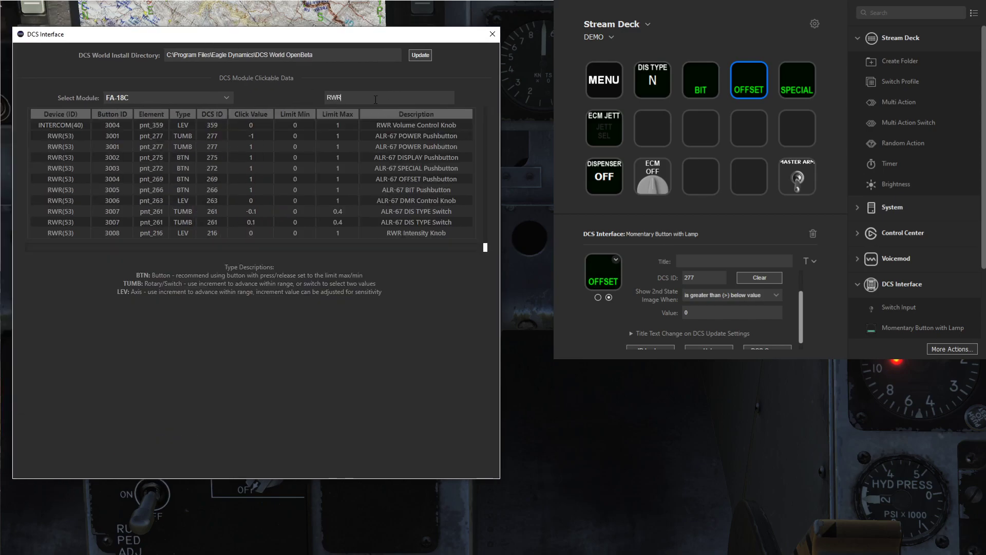
left_click(220, 148)
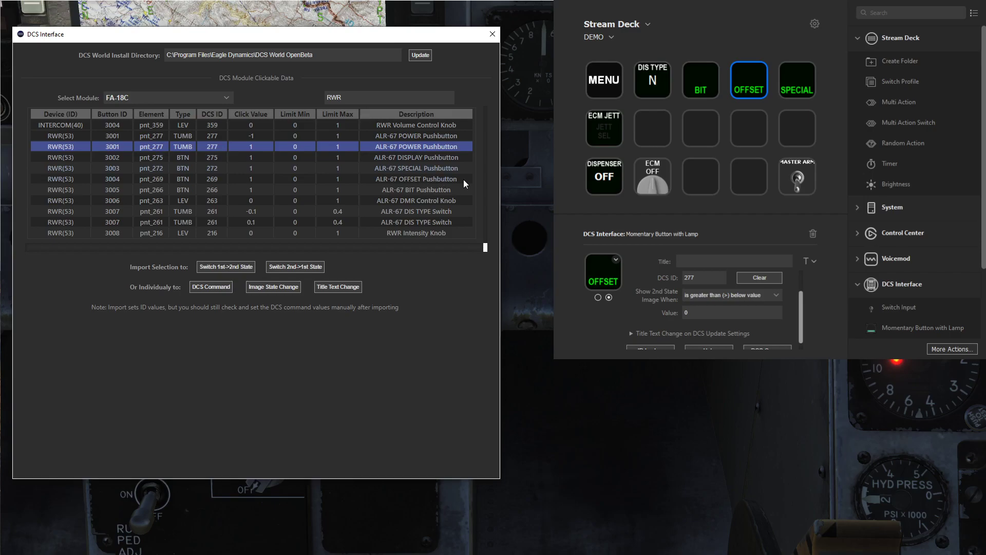
left_click(492, 34)
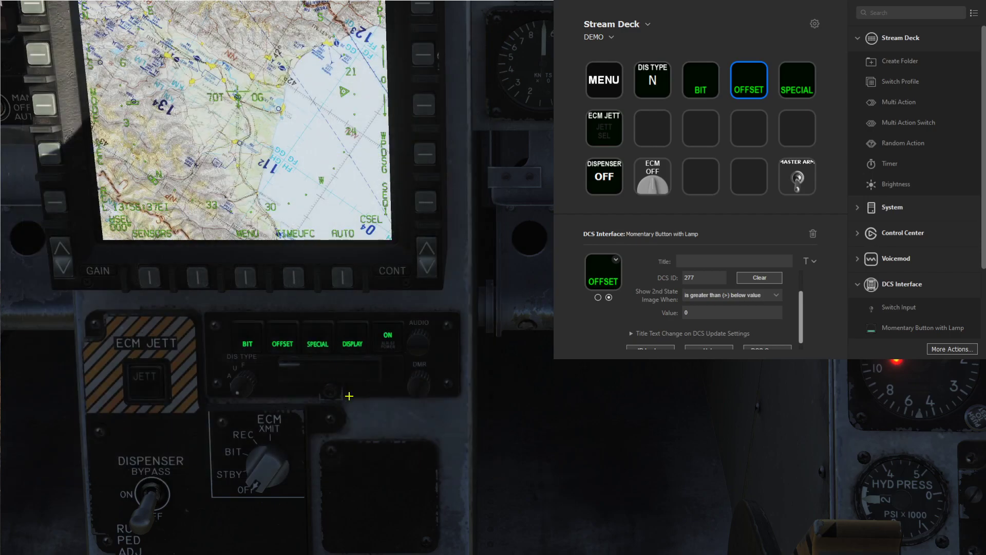
Cycle the ALR-67 power off and on in DCS to check how the Stream Deck keys respond
left_click(385, 340)
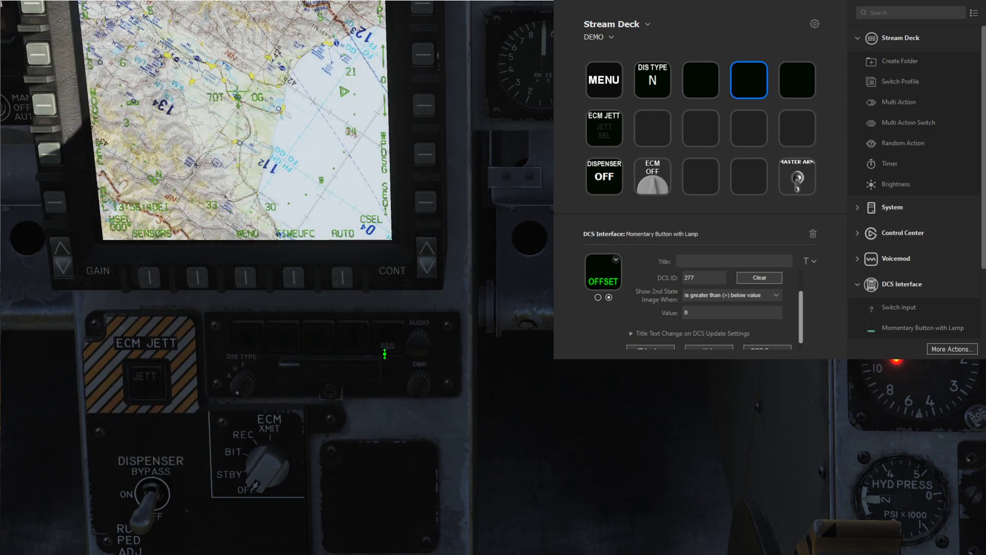
left_click(392, 340)
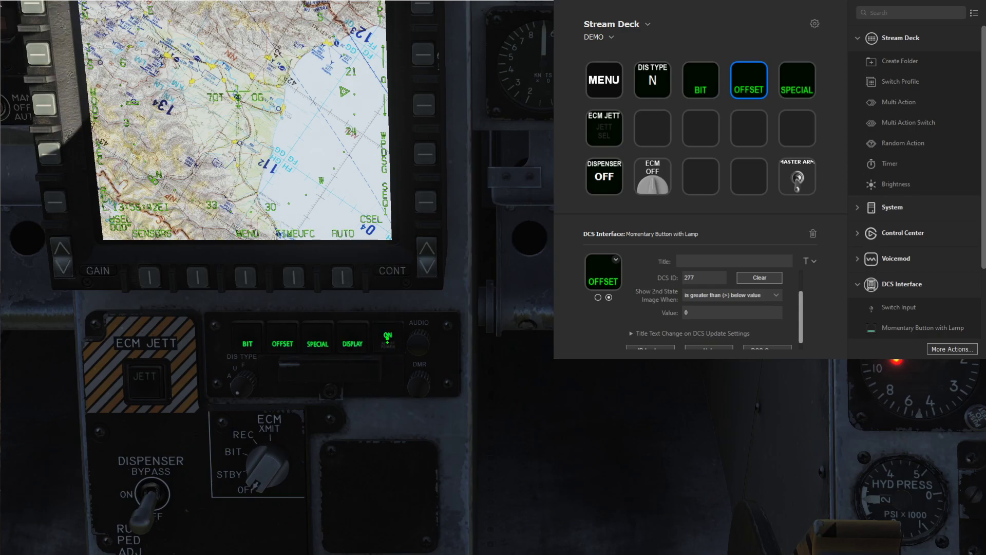
left_click(388, 339)
left_click(388, 338)
Set the OFFSET key's image state DCS ID to 268, matching Offset in the Lua file, and preview both key states
key("alt+Tab")
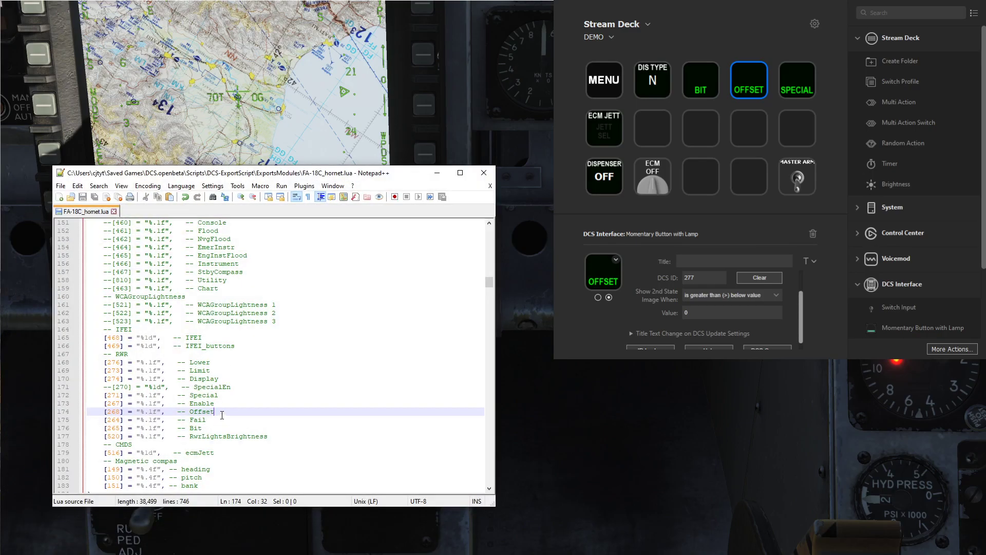
left_click_drag(214, 411, 190, 412)
left_click(696, 280)
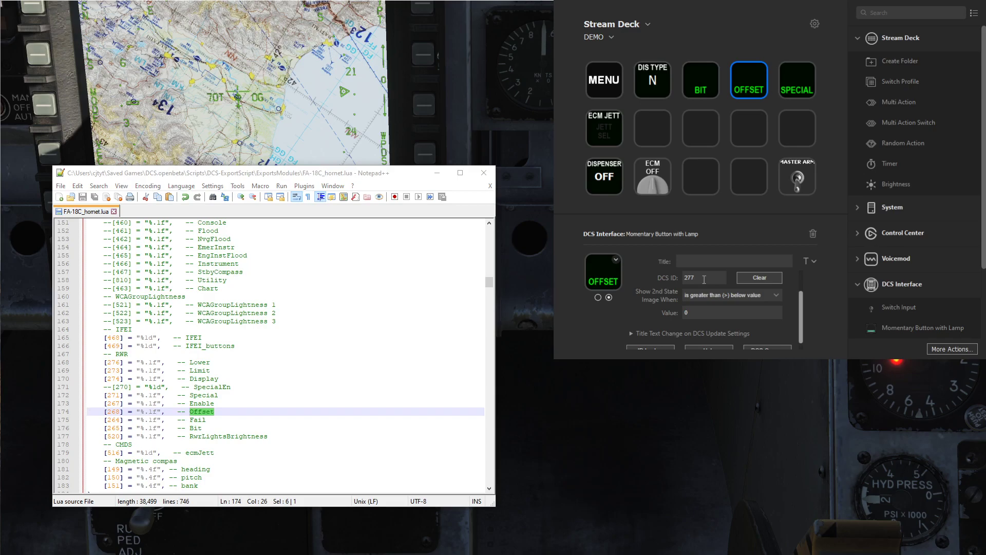
key("BackSpace")
key("BackSpace")
type("68")
scroll(799, 307, "up", 2)
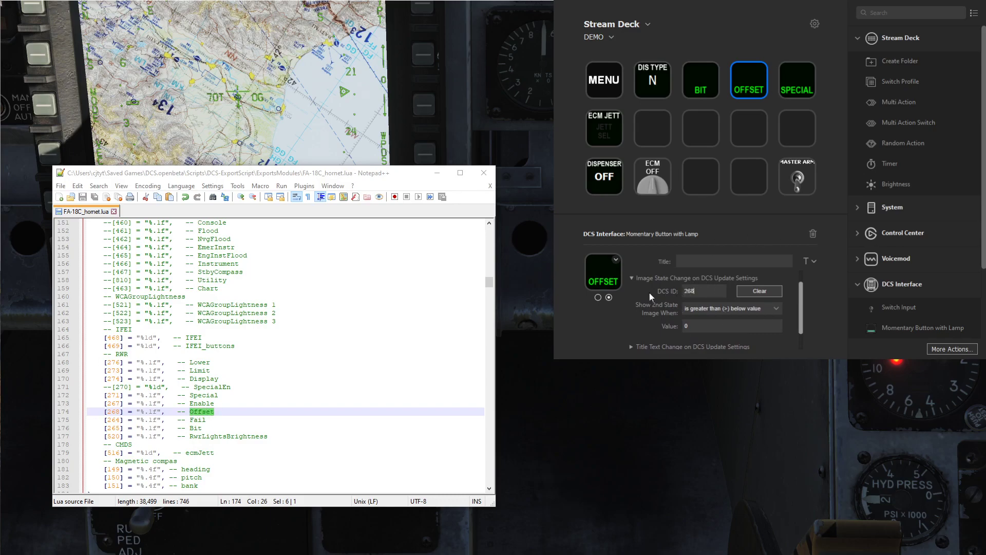
left_click(598, 297)
left_click(608, 297)
Return to DCS and test the OFFSET key's new image state ID by repeatedly toggling the ALR-67 POWER pushbutton
left_click(417, 370)
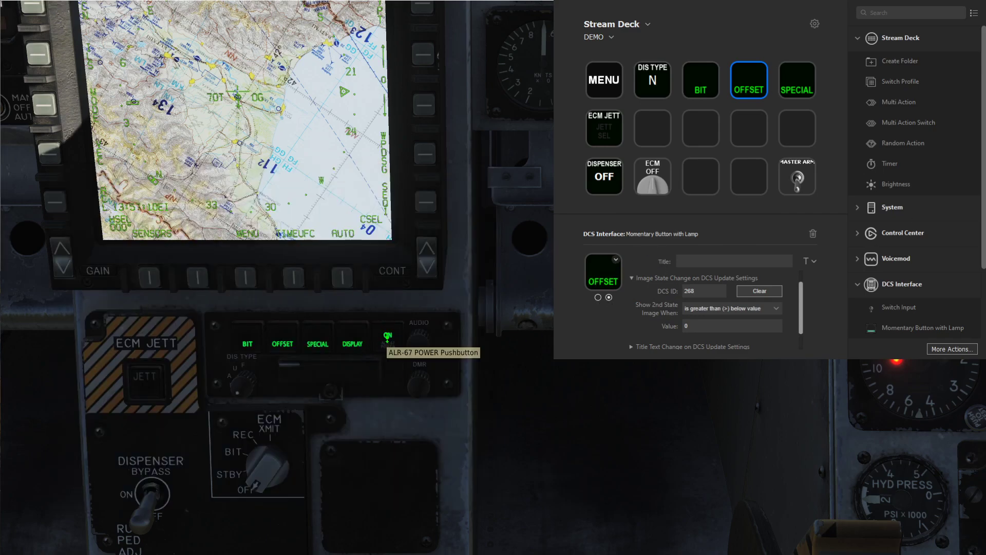
left_click(387, 338)
left_click(387, 339)
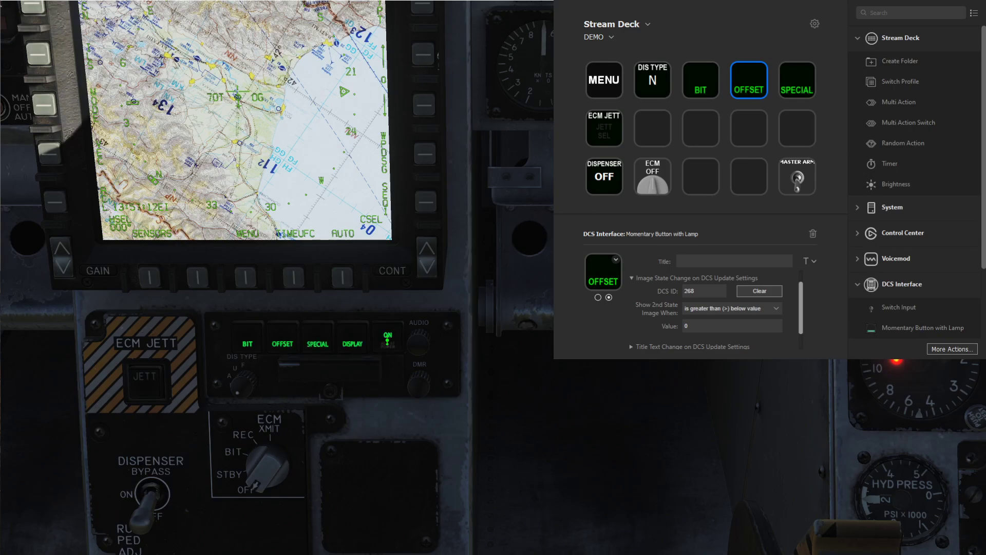
left_click(388, 339)
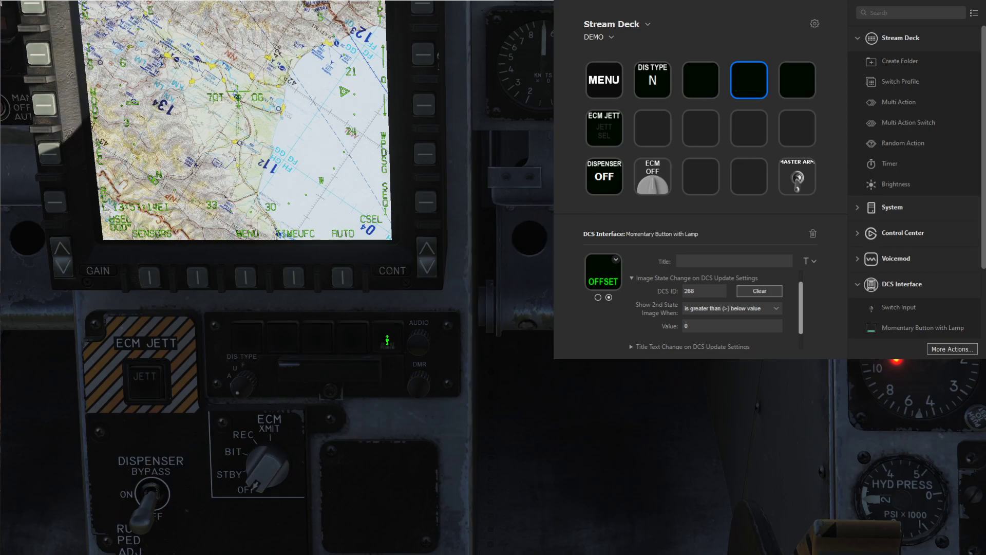
left_click(387, 339)
left_click(388, 339)
left_click(387, 339)
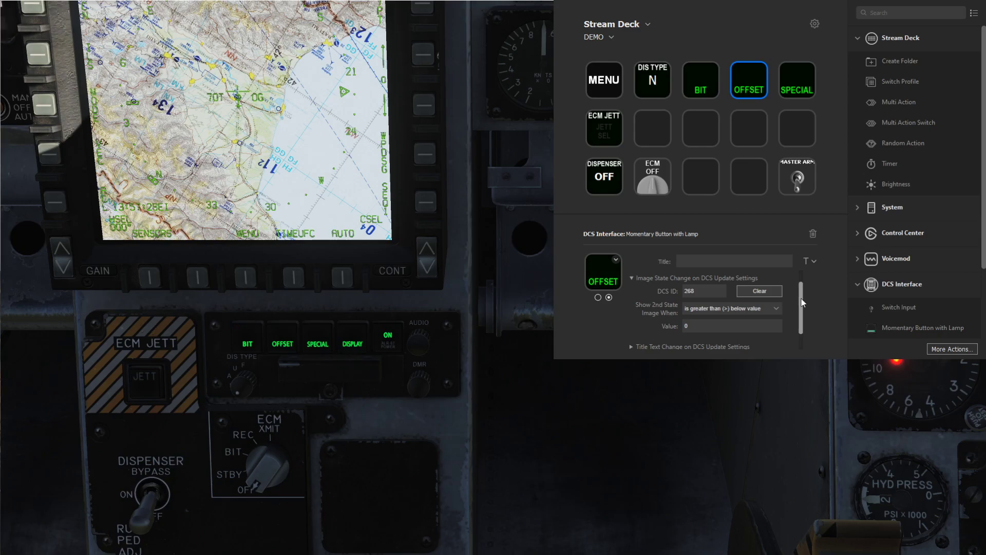
left_click(704, 291)
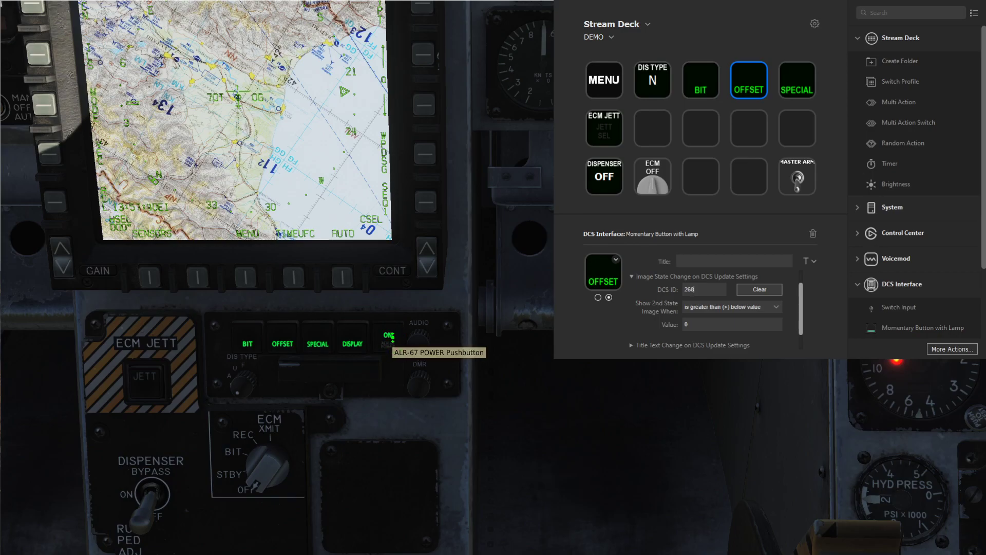
left_click(387, 334)
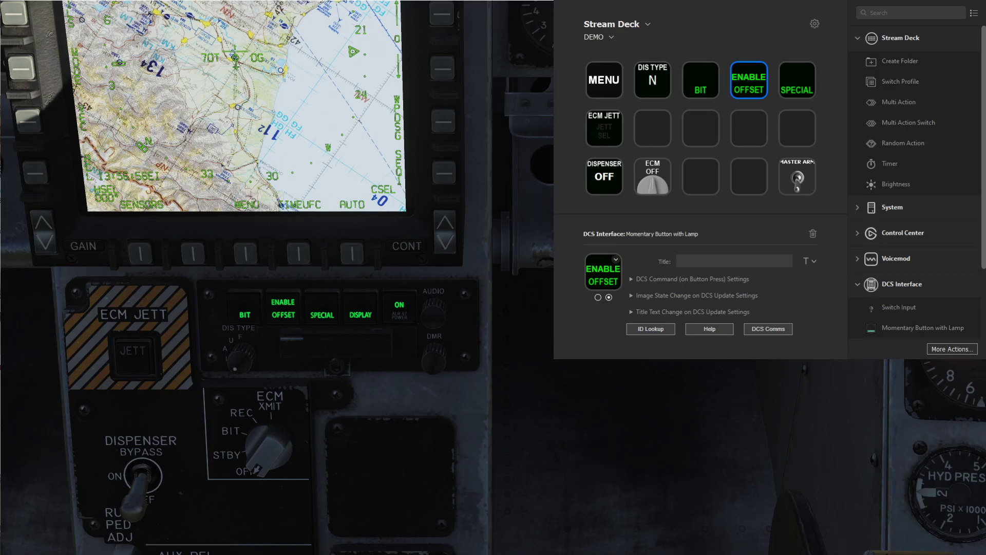
Refresh the debug list of current DCS game values and compare the RWR IDs with the Offset entry in the Lua file
left_click(747, 159)
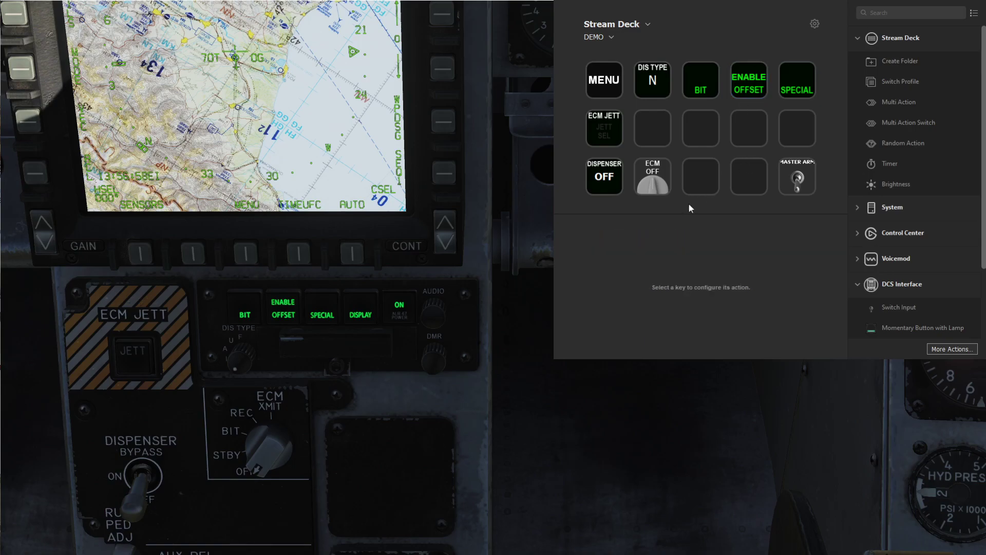
left_click(751, 77)
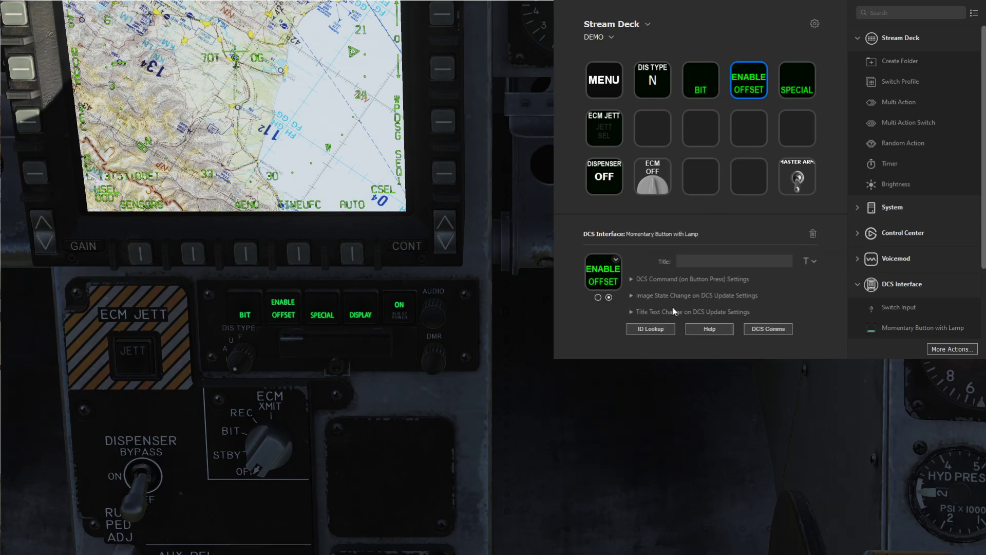
left_click(764, 328)
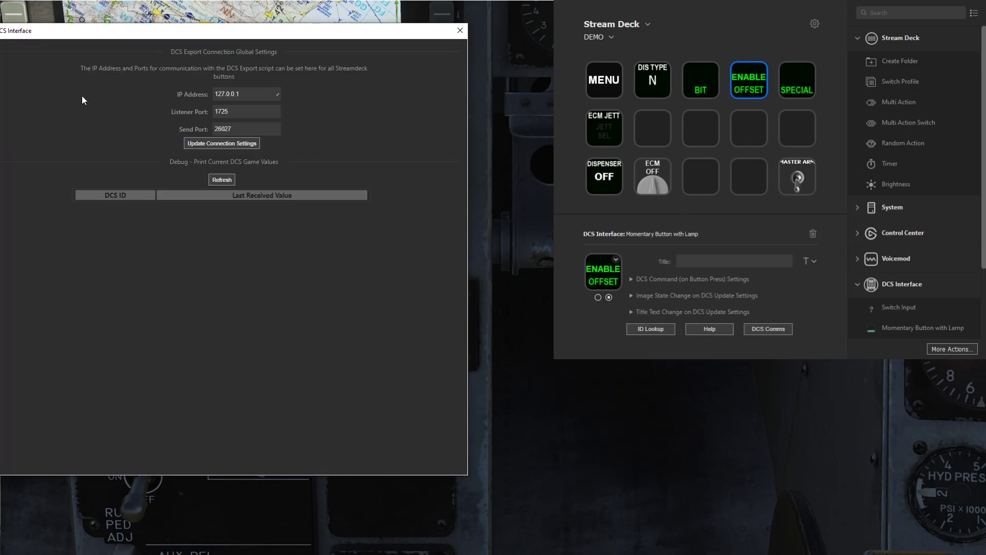
left_click_drag(181, 34, 207, 36)
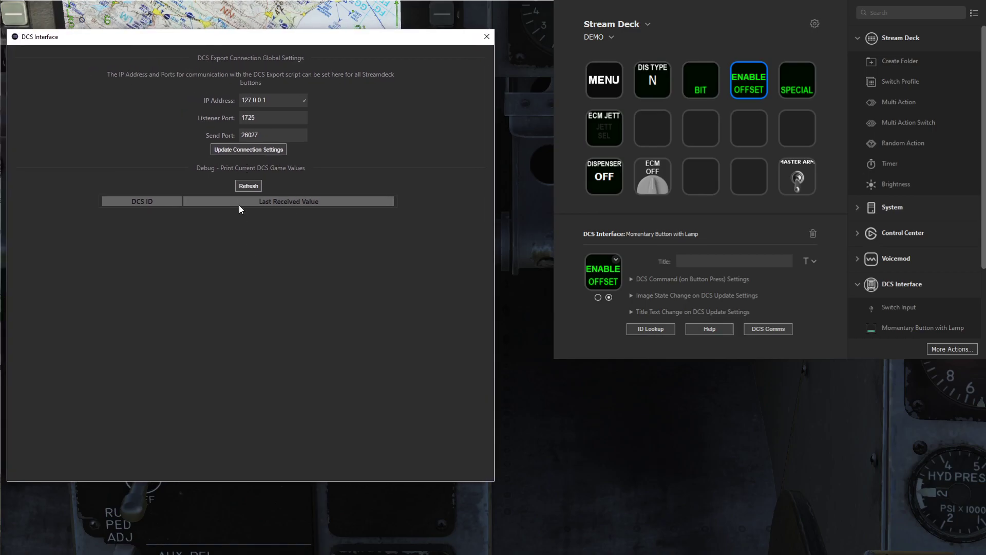
left_click(258, 185)
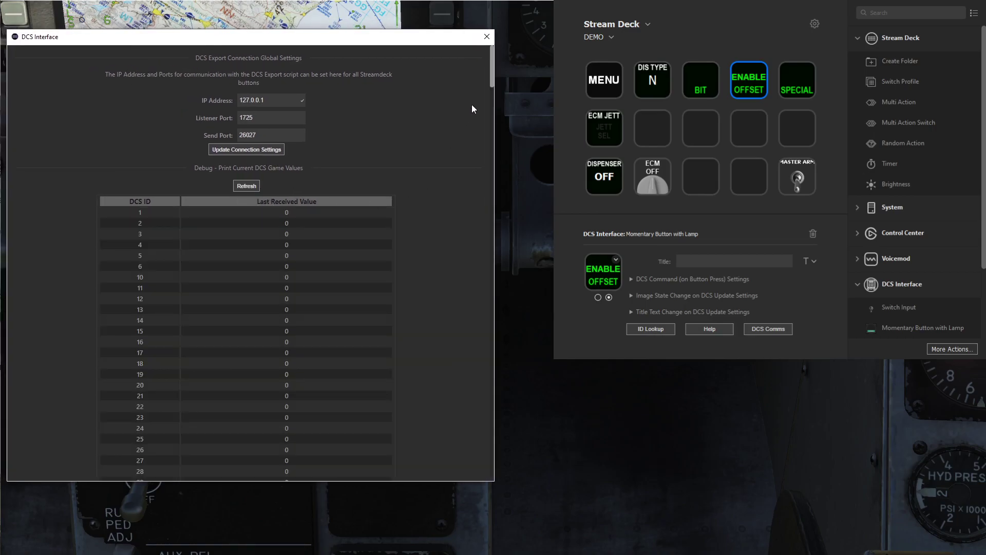
left_click_drag(491, 61, 470, 301)
key("alt+Tab")
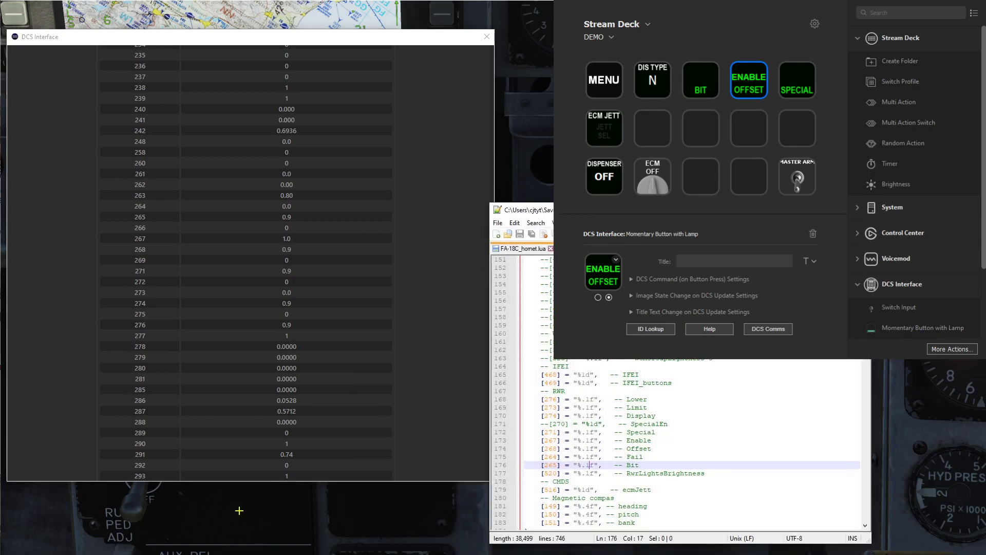
left_click(658, 450)
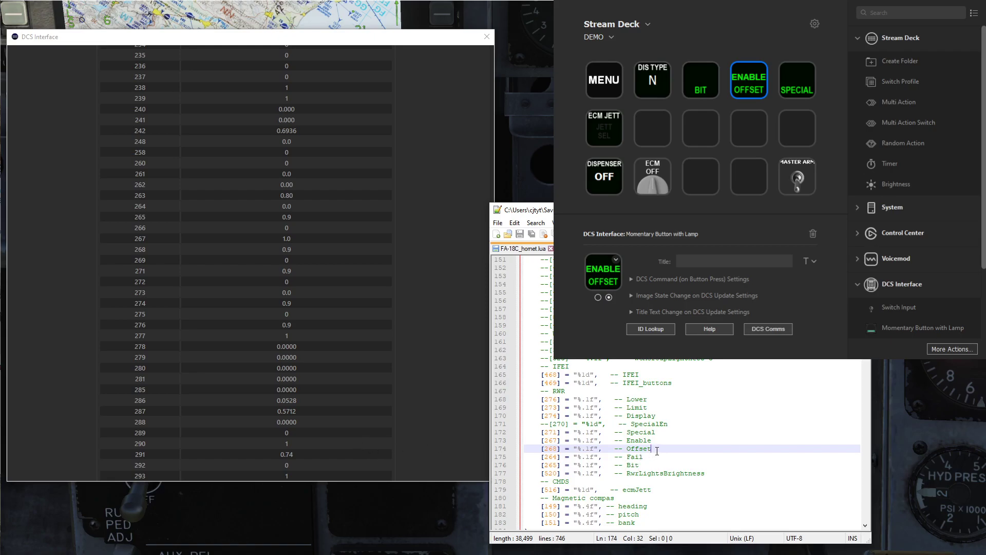
Compare the Enable and Offset IDs in the Lua file with the debug list values and review the OFFSET key's image state settings
left_click(553, 445)
double_click(554, 445)
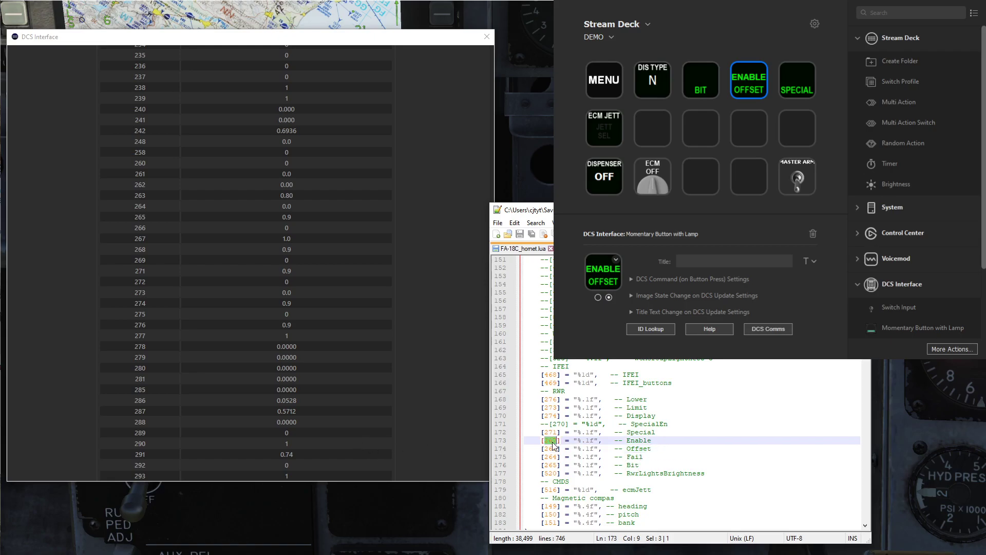
left_click(152, 239)
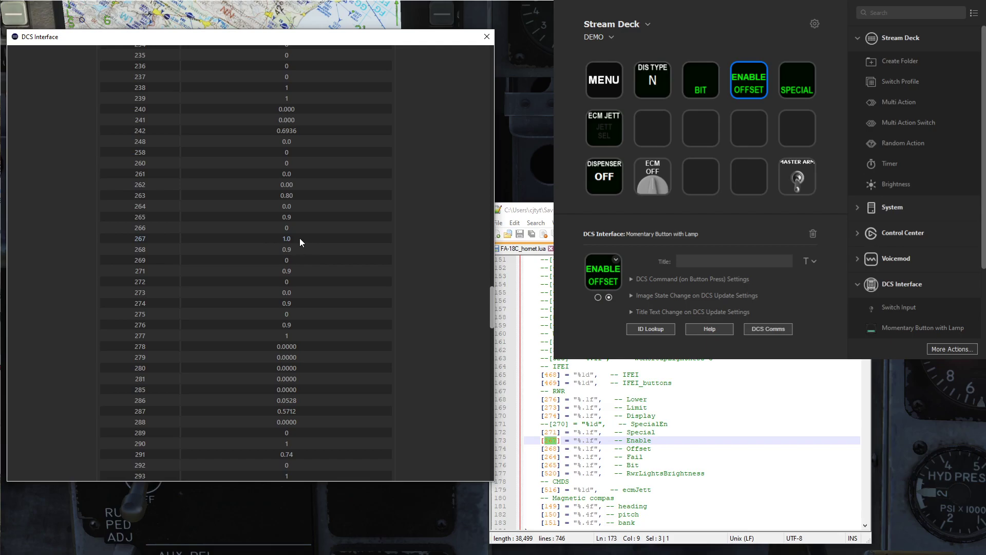
left_click(658, 447)
left_click_drag(659, 448, 534, 449)
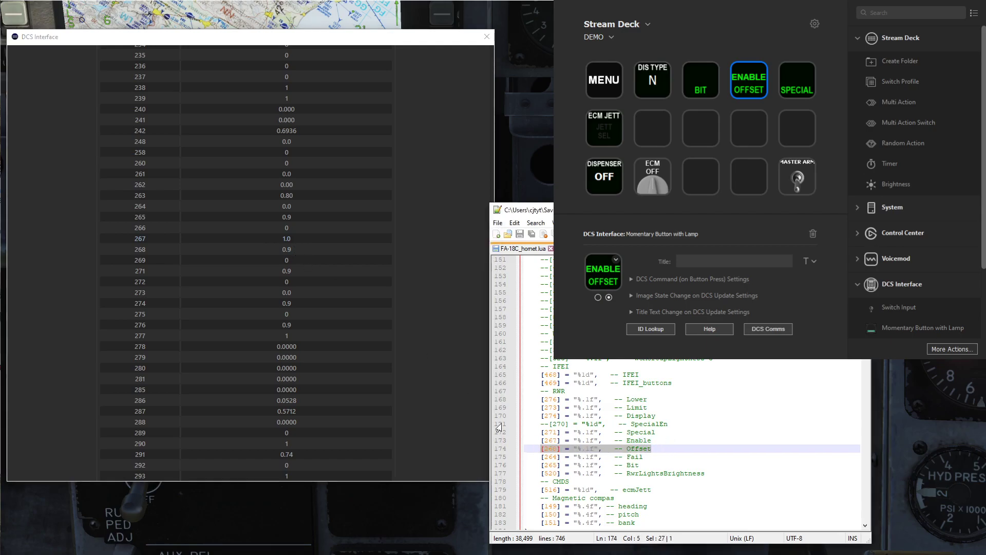
left_click(287, 247)
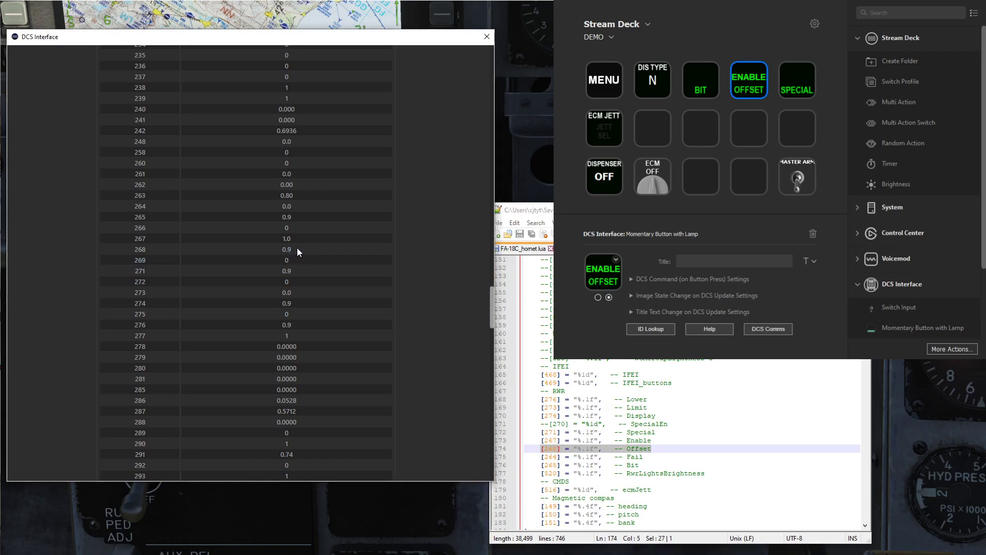
left_click(631, 295)
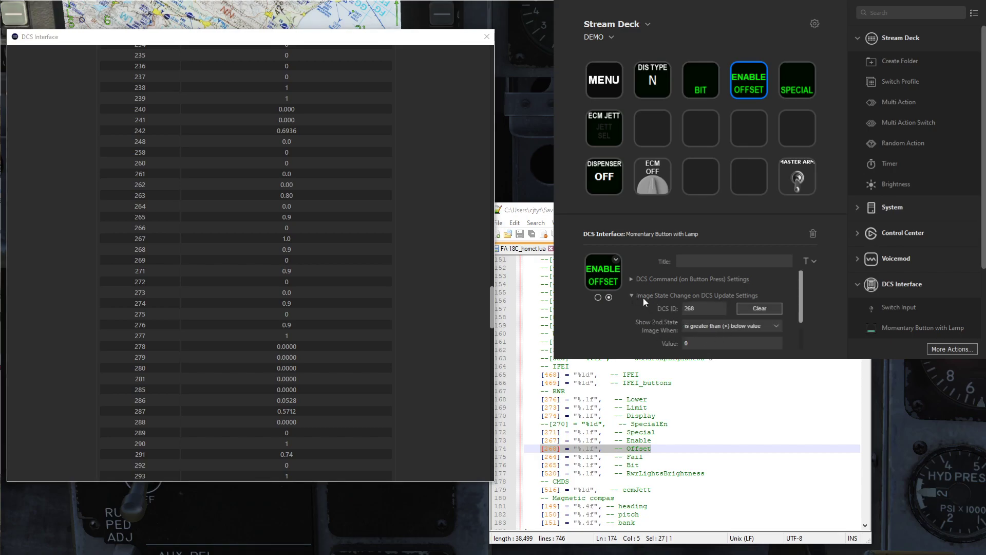
left_click(633, 296)
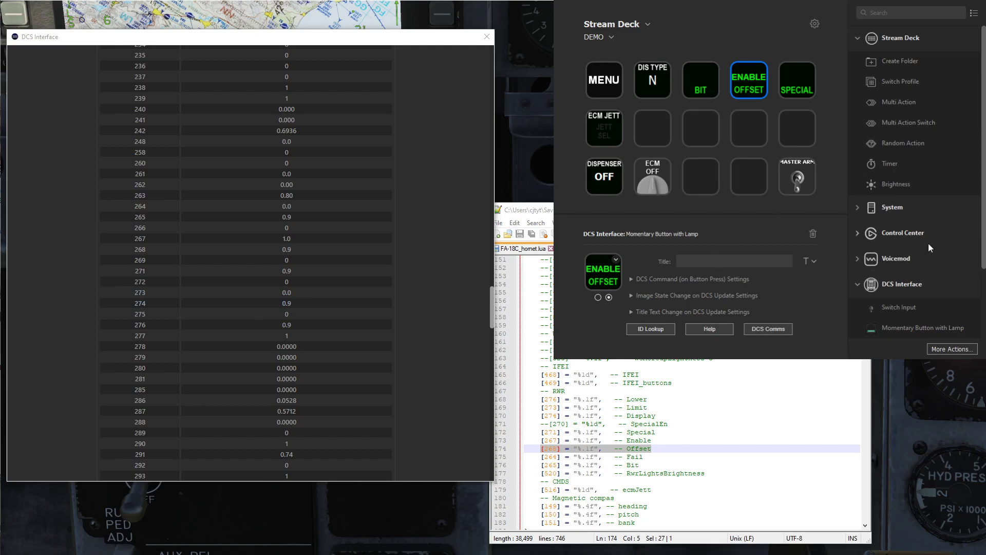
Add two Momentary Button/Display (Text) keys below the OFFSET key and set the lower one's title text DCS ID to 268
left_click(751, 132)
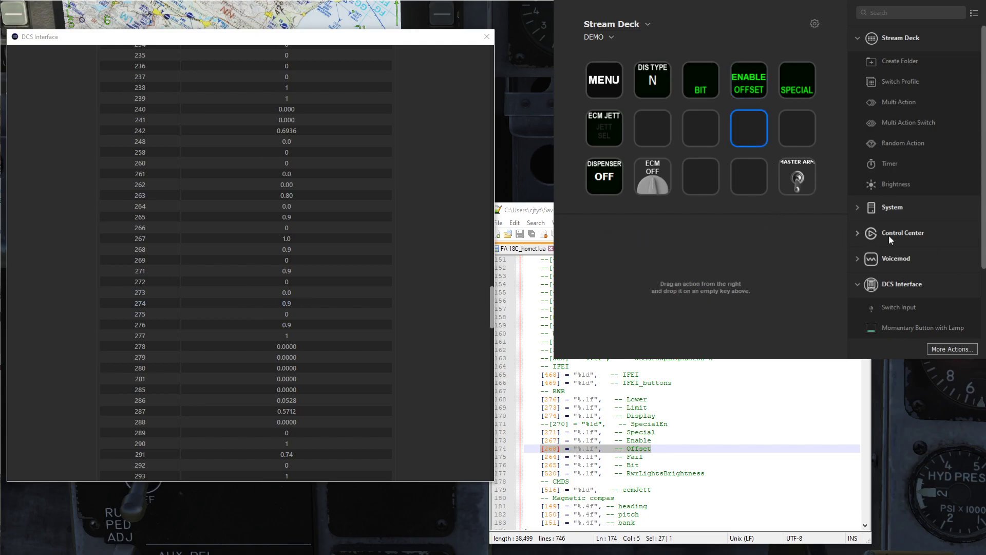
scroll(931, 260, "down", 2)
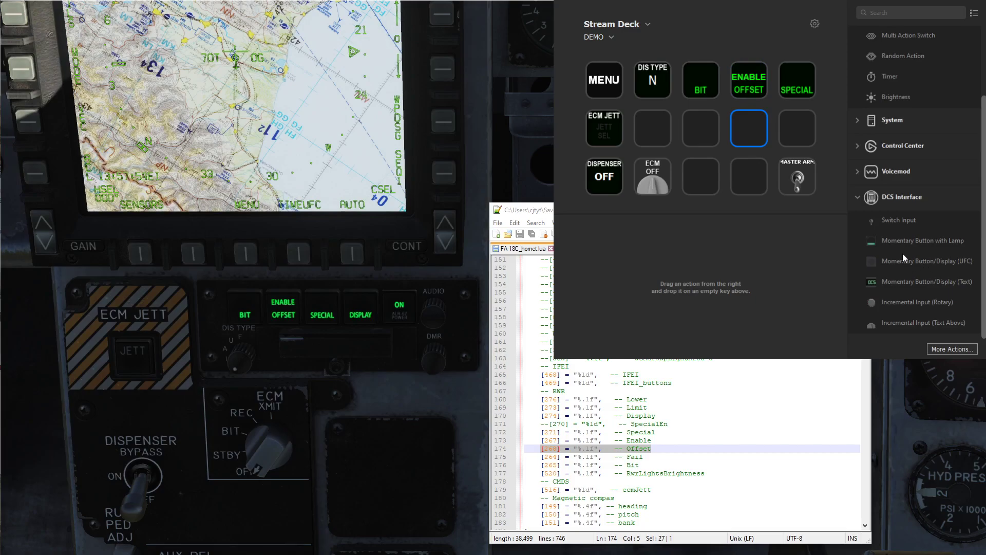
left_click_drag(913, 282, 749, 131)
left_click_drag(910, 282, 753, 175)
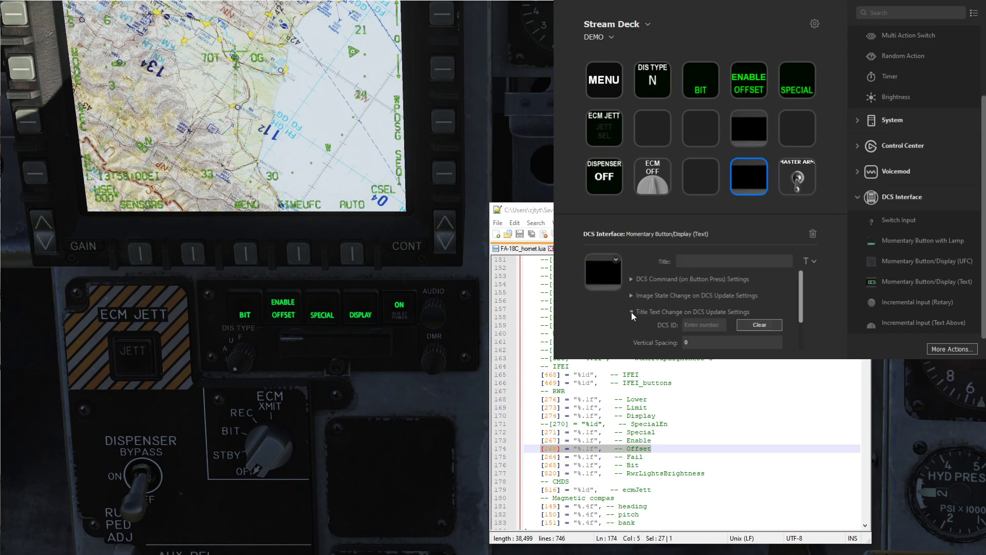
left_click(631, 312)
type("268")
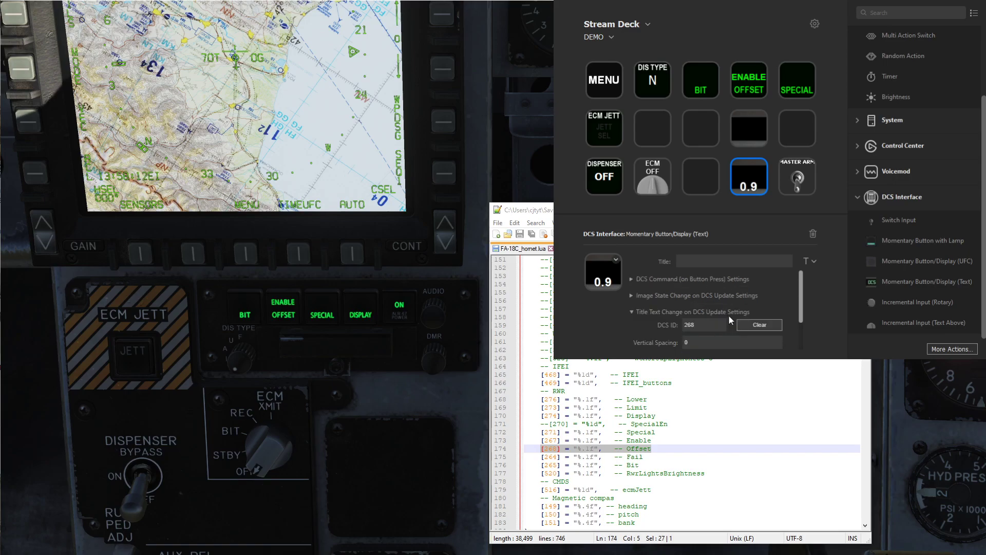
Set the title text DCS ID of the new text key directly below OFFSET to 267, matching Enable in the Lua file
left_click(745, 134)
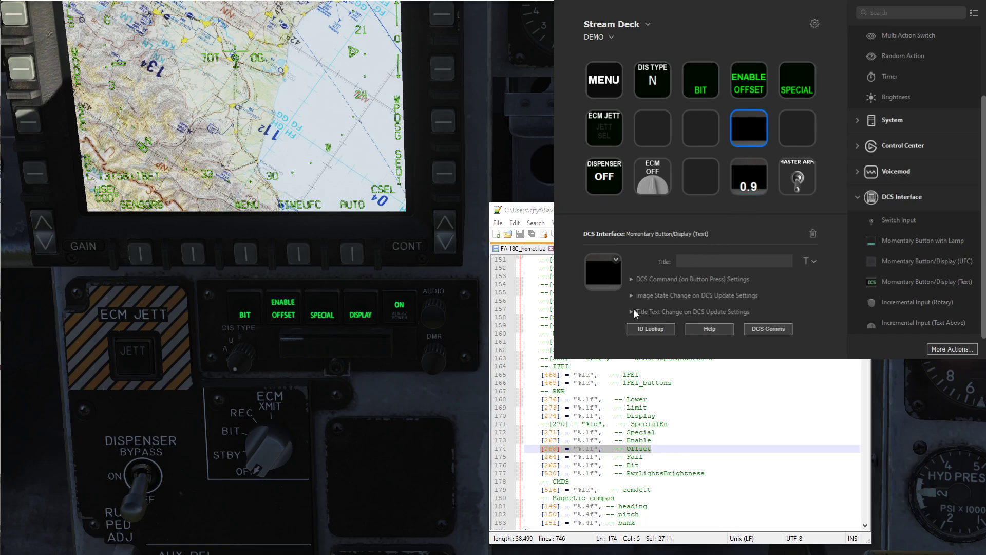
left_click(748, 180)
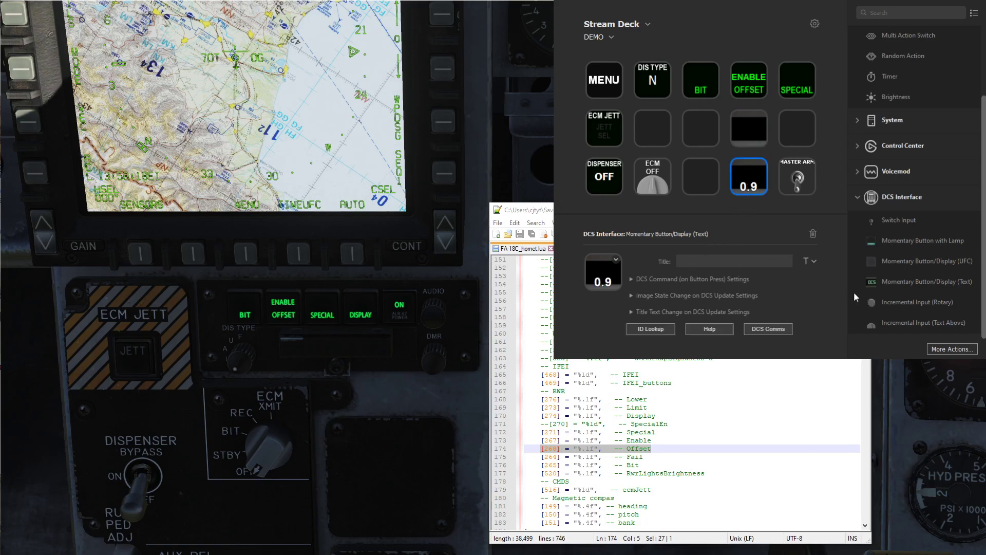
left_click(750, 138)
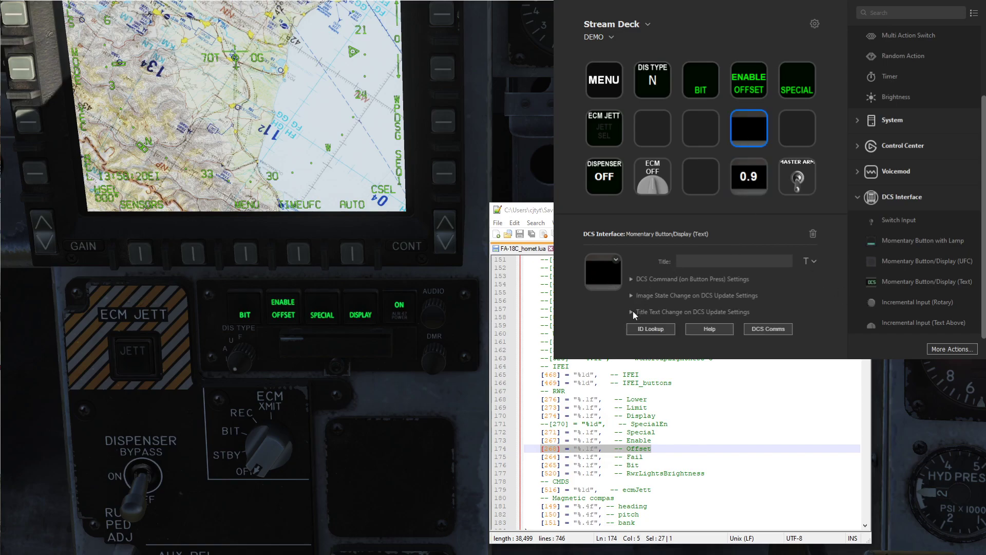
left_click(632, 311)
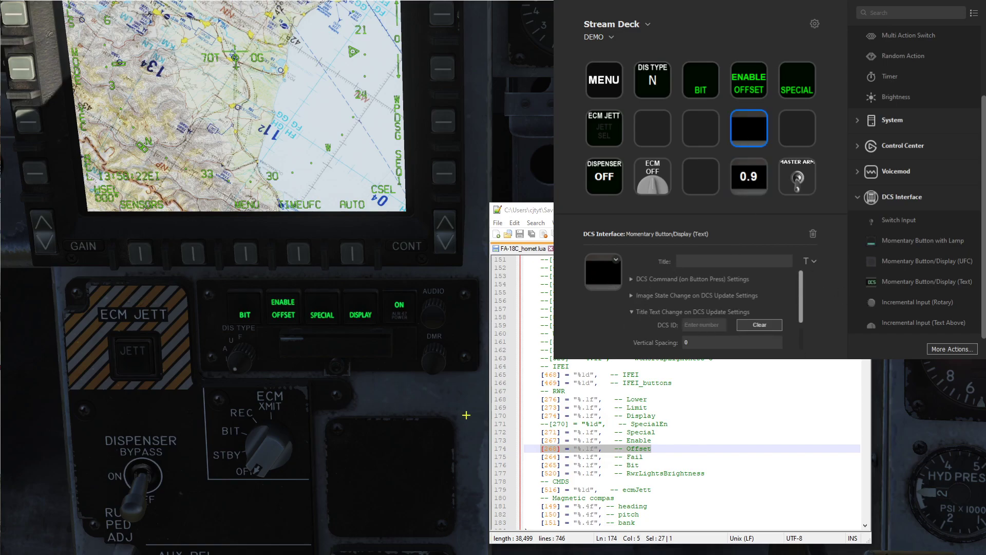
left_click(657, 440)
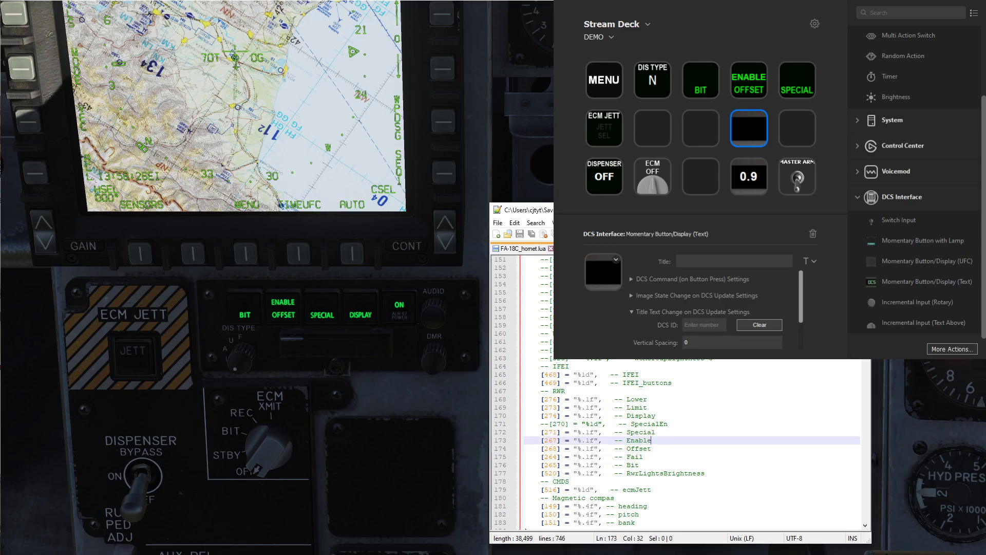
left_click(699, 324)
type("267")
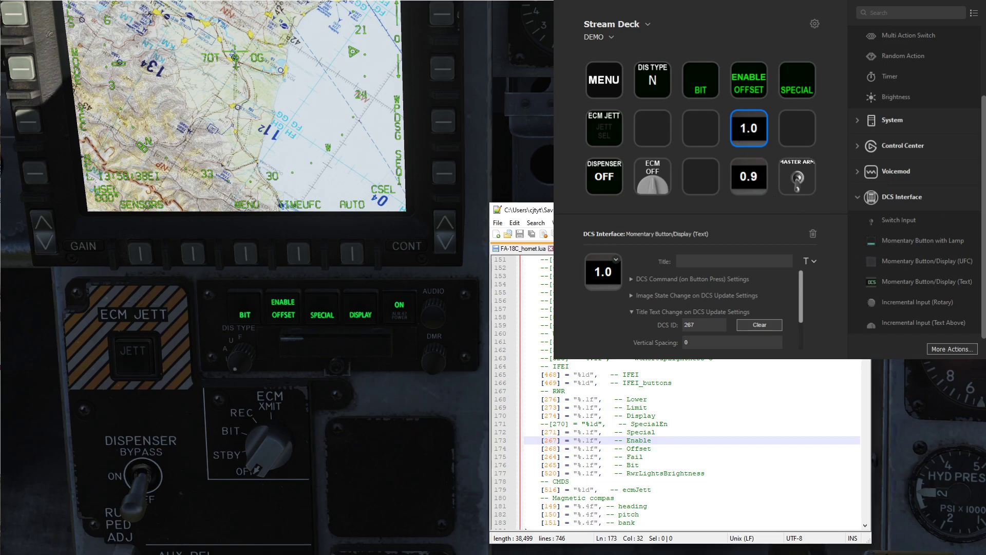
Change the export format of the RWR Enable and Offset entries to "%.4f" in FA-18C_hornet.lua and save the file
left_click_drag(523, 209, 127, 203)
left_click(188, 435)
key("BackSpace")
type("4")
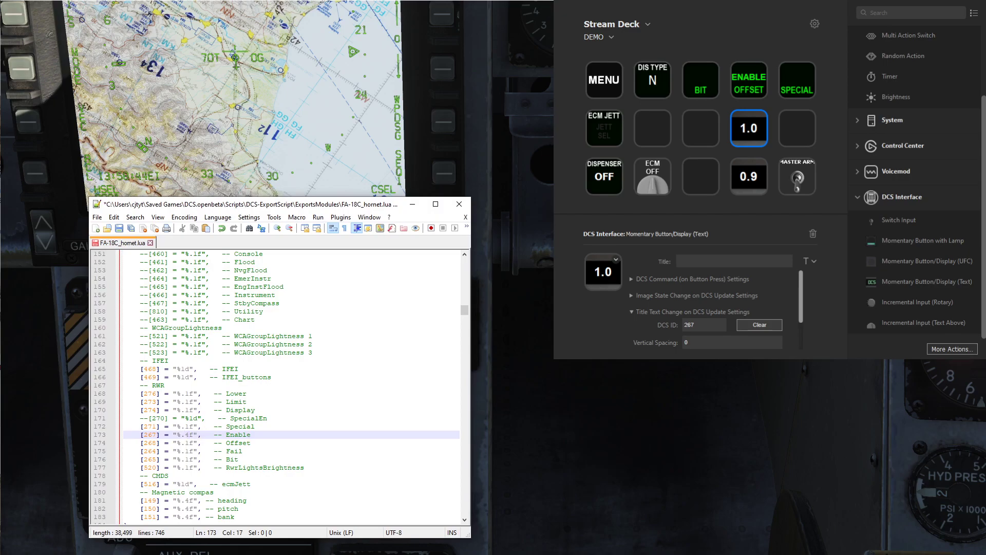
left_click(188, 439)
key("BackSpace")
type("4")
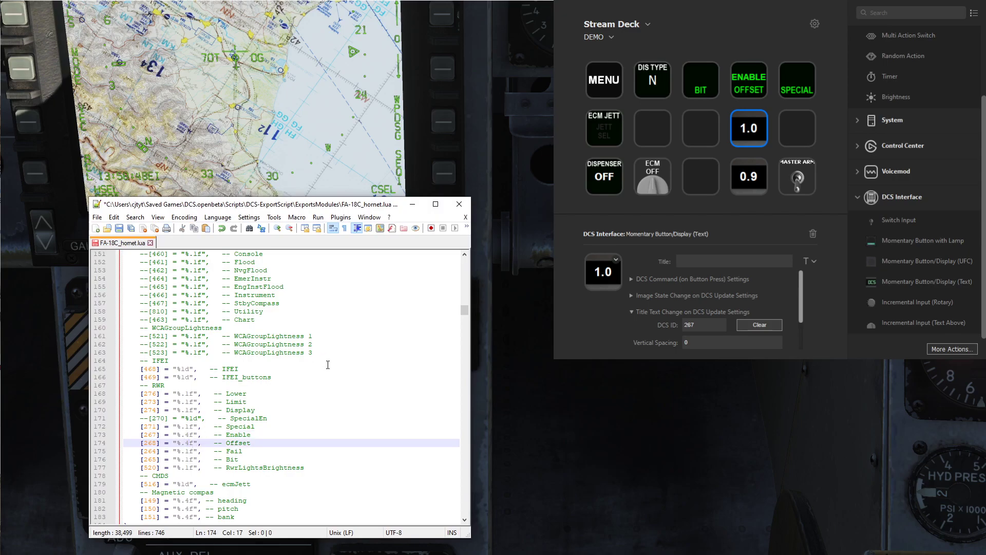
key("ctrl+s")
Quit the running DCS mission and fly it again to load the edited export file
left_click(591, 410)
key("Escape")
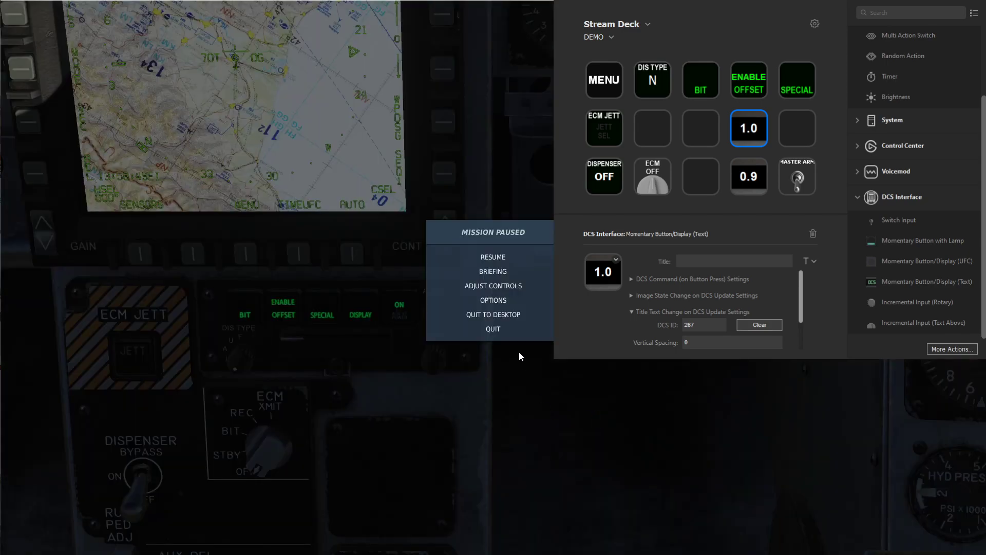
left_click(506, 334)
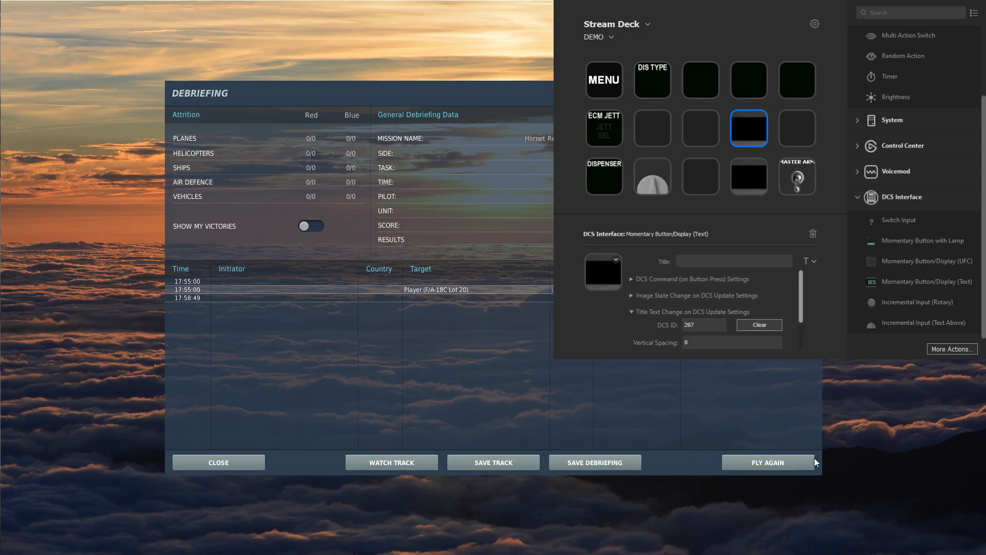
left_click(775, 461)
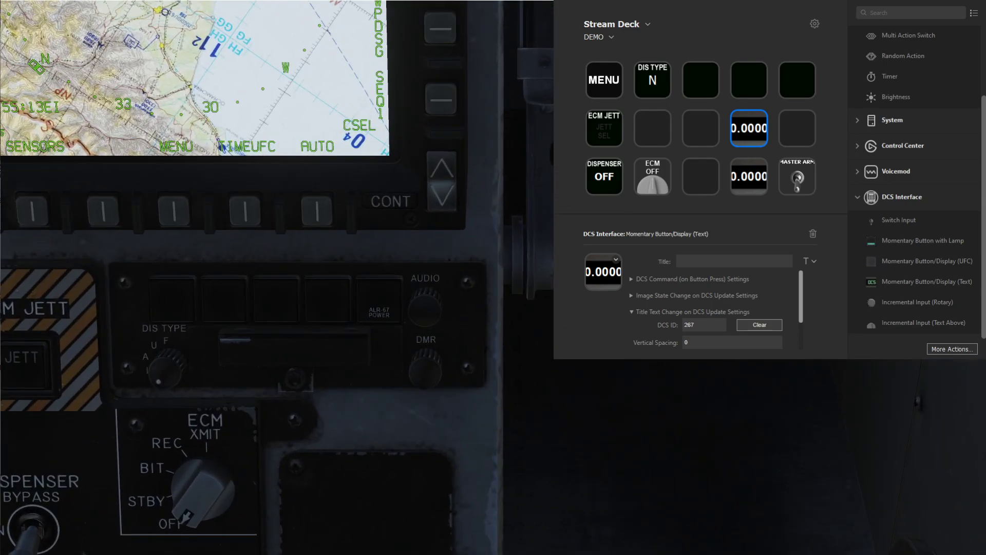
Power on the ALR-67, select each new text key in Stream Deck, and activate the OFFSET pushbutton in the cockpit
left_click(382, 300)
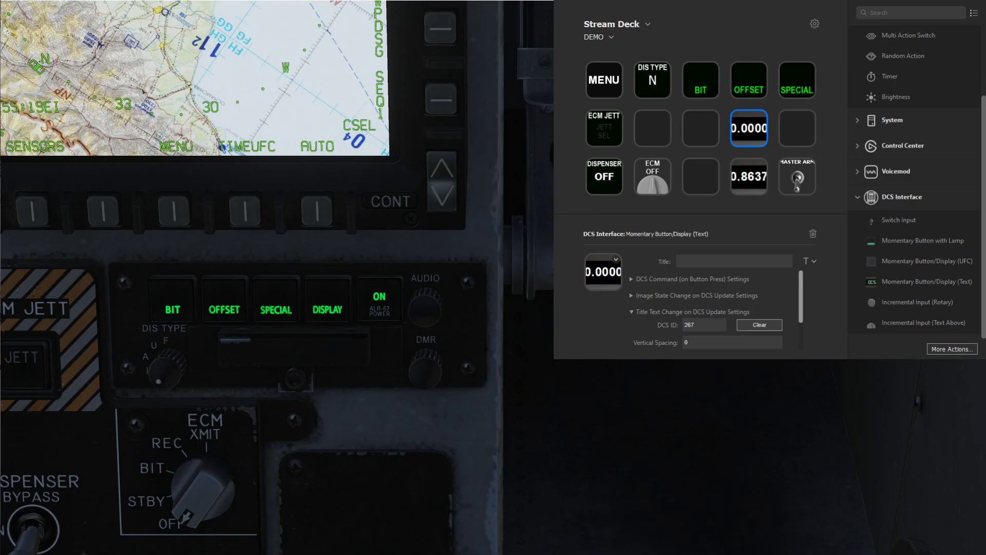
left_click(734, 185)
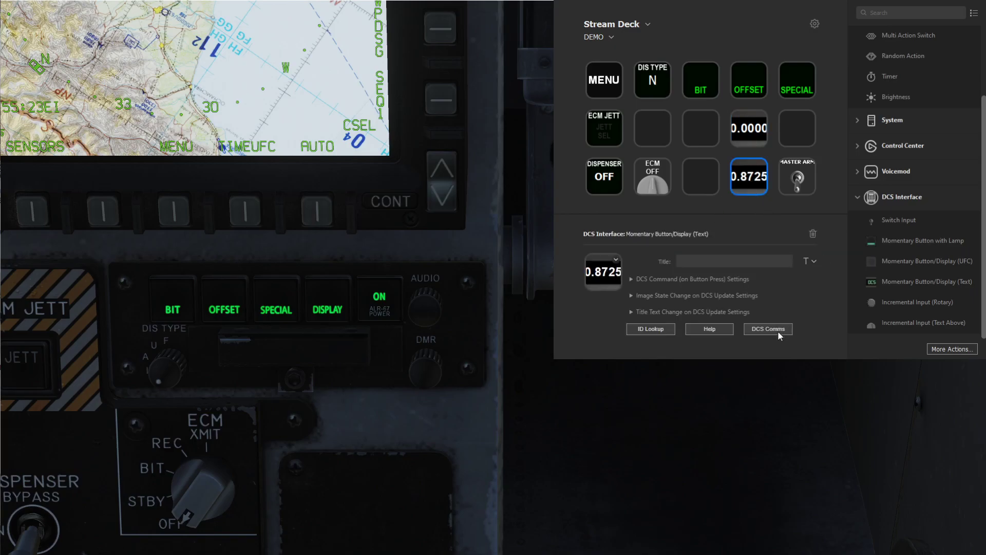
left_click(759, 135)
left_click(231, 299)
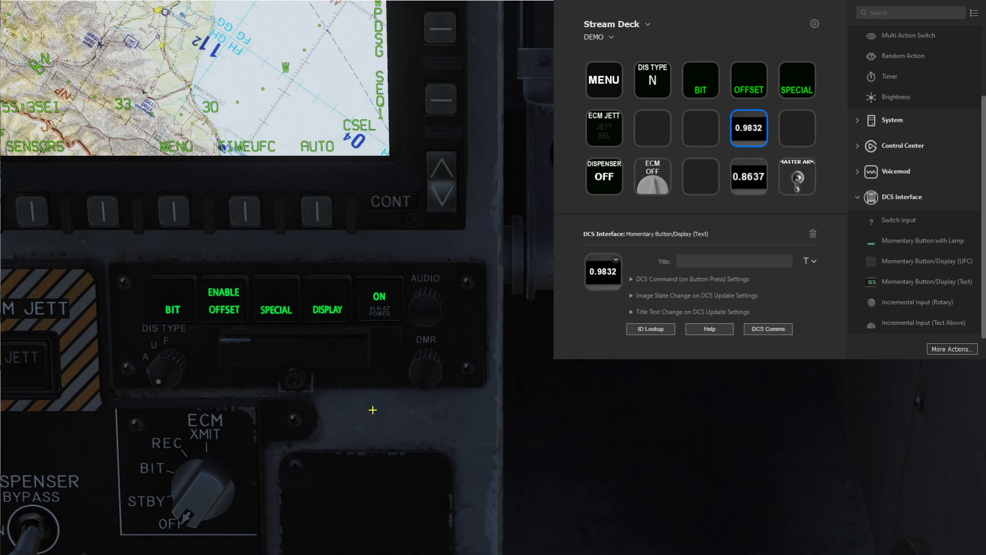
Turn the ALR-67 DMR control knob down and up repeatedly to examine how the Enable and Offset values on the text keys respond
scroll(430, 373, "down", 3)
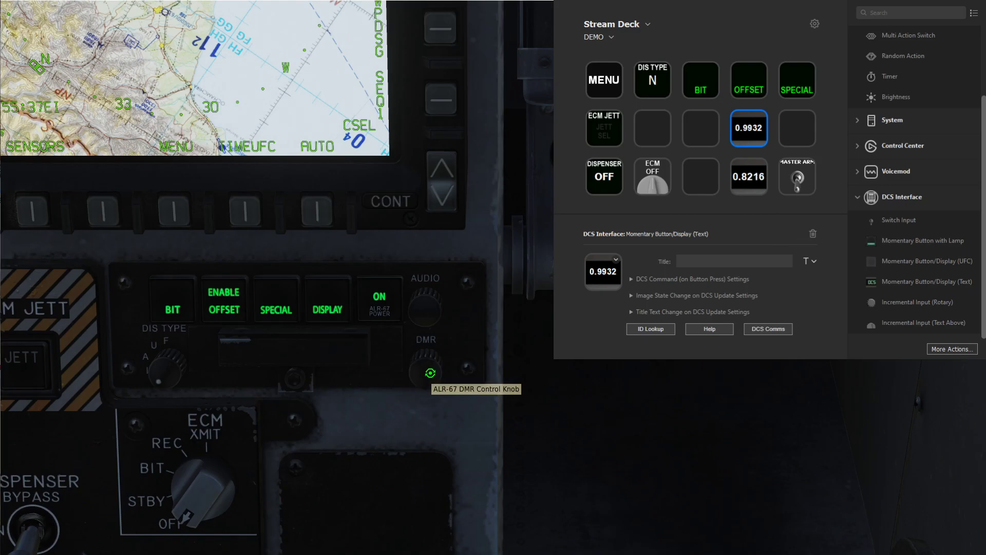
scroll(431, 373, "down", 8)
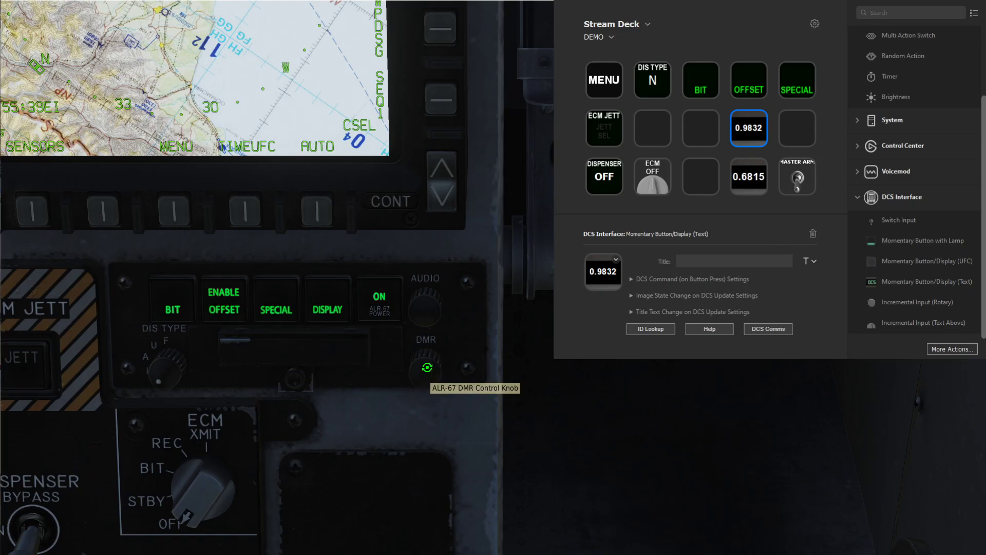
scroll(427, 367, "down", 10)
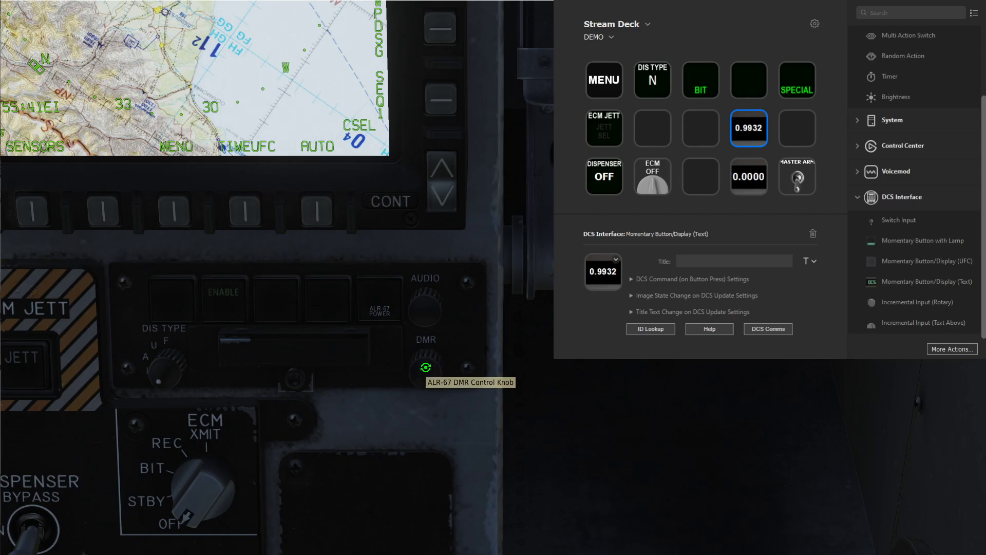
scroll(426, 367, "up", 8)
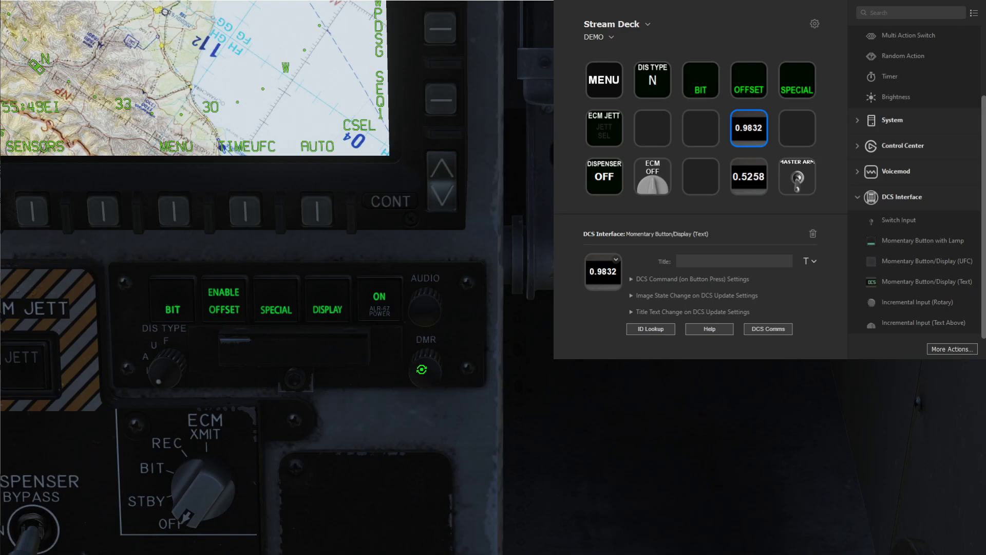
scroll(421, 369, "down", 5)
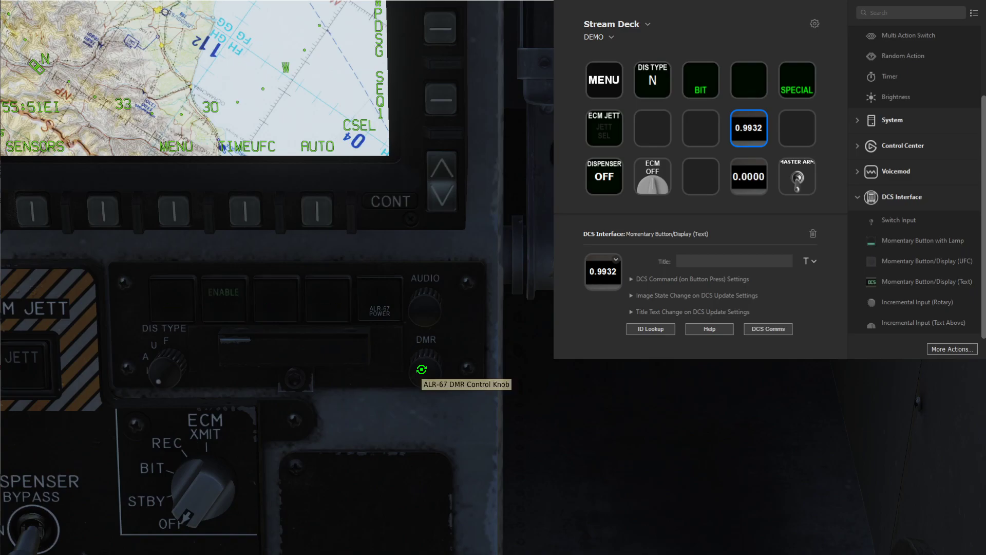
scroll(421, 369, "up", 5)
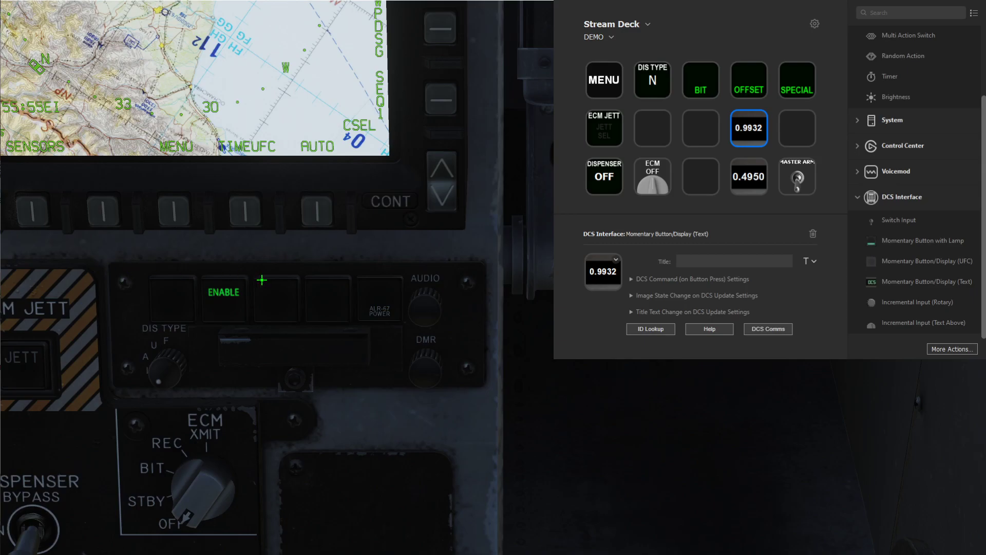
scroll(430, 369, "down", 5)
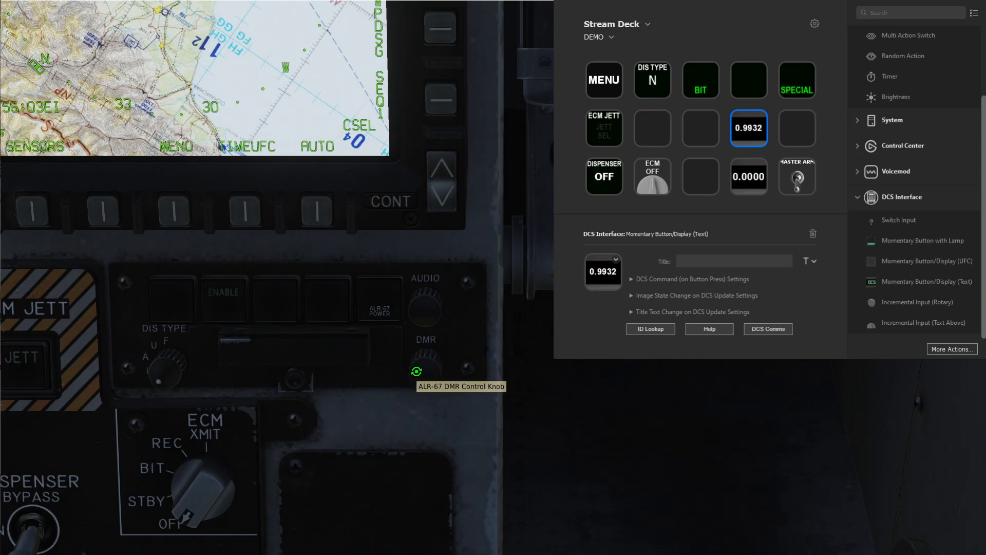
scroll(416, 371, "up", 5)
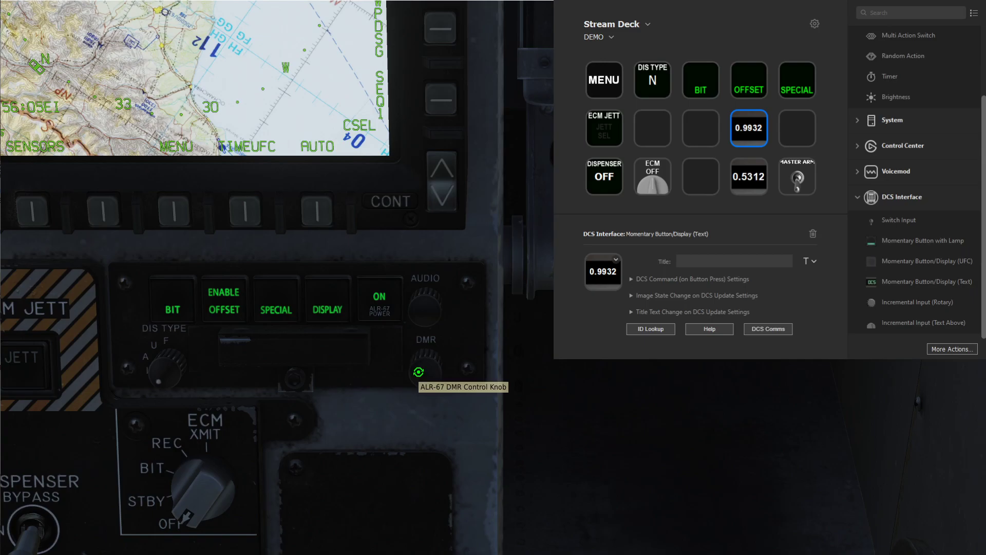
scroll(418, 371, "down", 5)
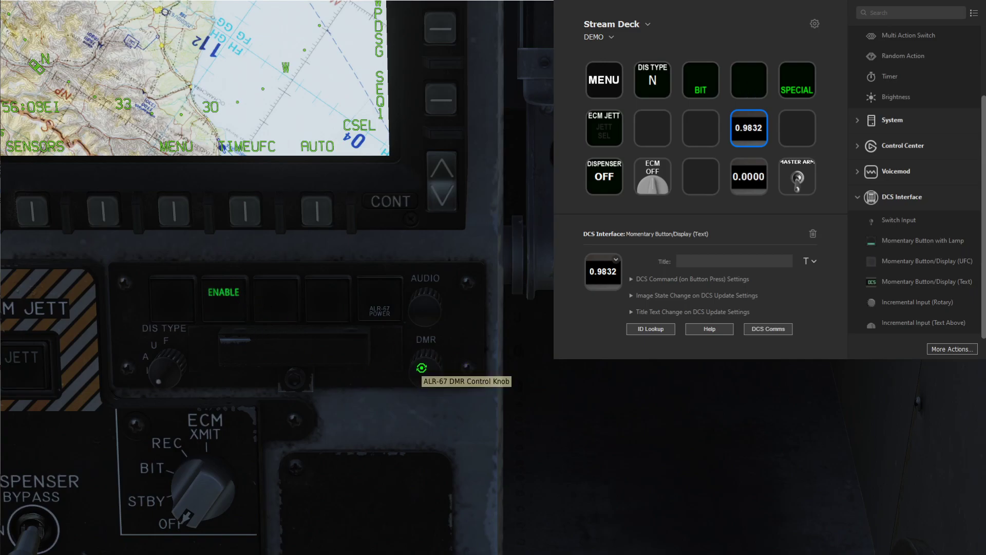
scroll(422, 368, "up", 5)
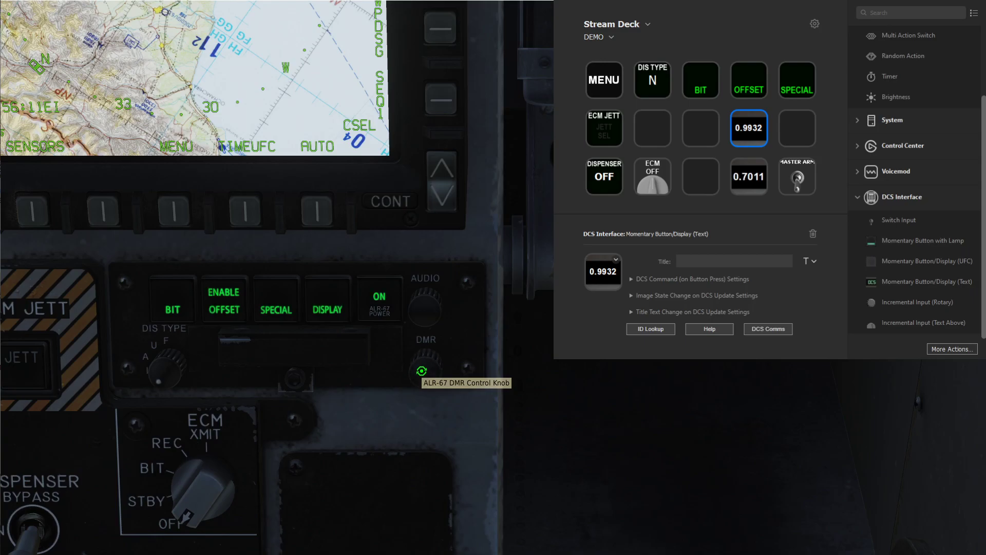
scroll(422, 371, "up", 1)
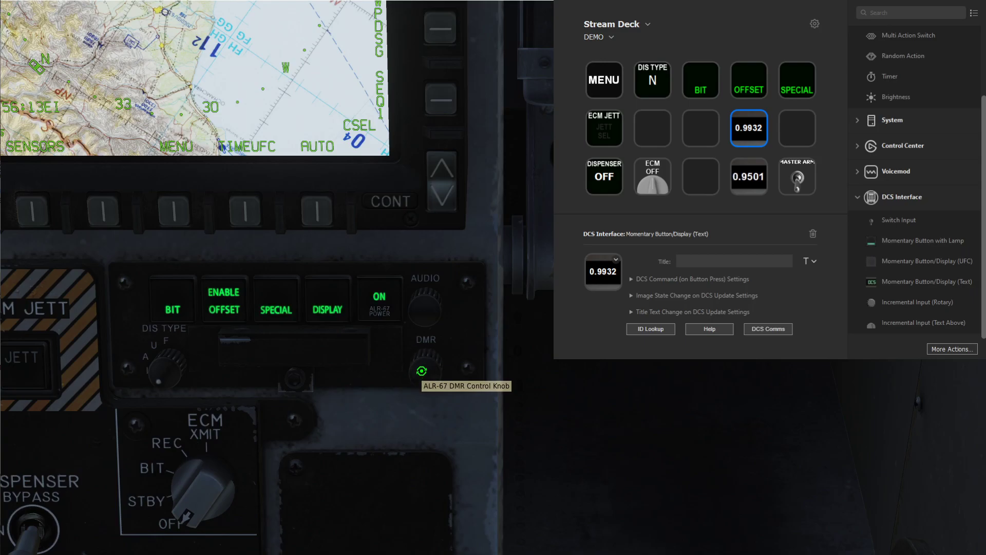
Turn the ALR-67 DMR control knob fully down and back up to compare the lamps with the exported values
scroll(422, 371, "down", 4)
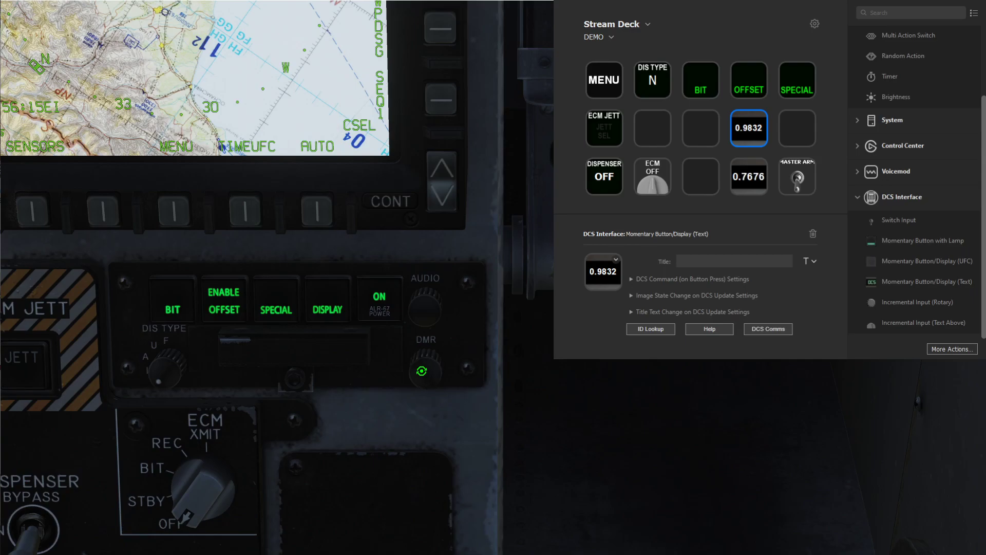
scroll(422, 371, "down", 2)
scroll(422, 371, "down", 12)
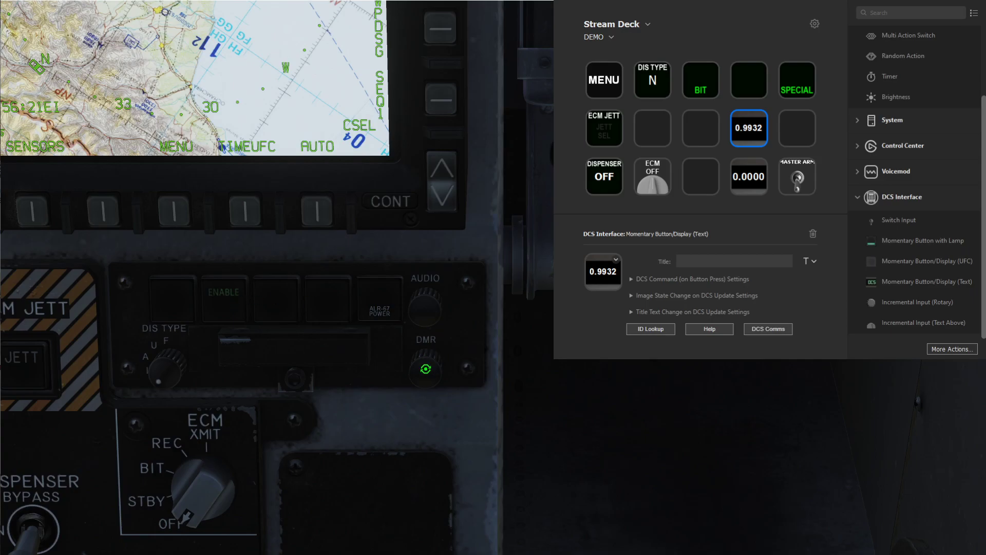
scroll(425, 369, "up", 10)
scroll(425, 368, "up", 2)
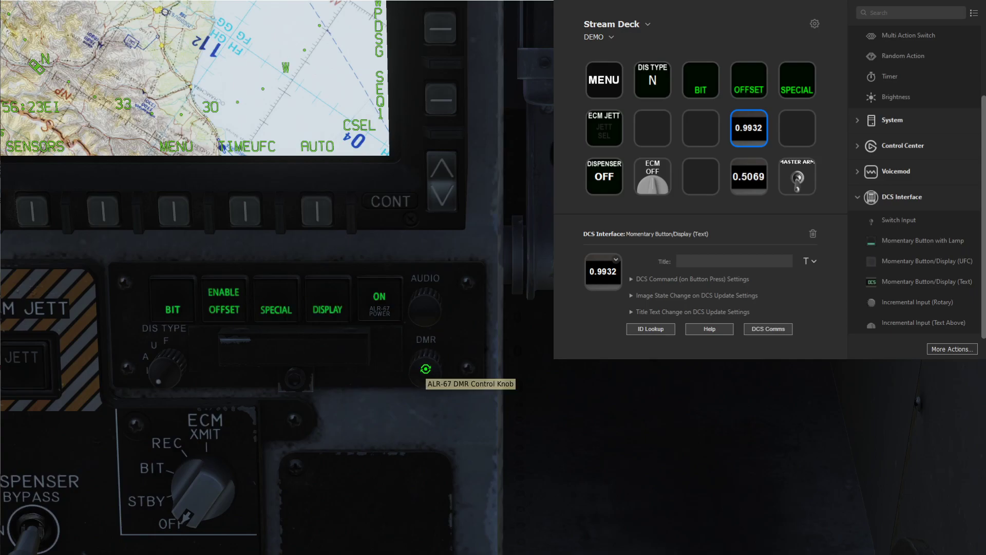
Set the export format of the RWR Offset and Enable entries back to "%.1f" in FA-18C_hornet.lua and save the file
key("alt+Tab")
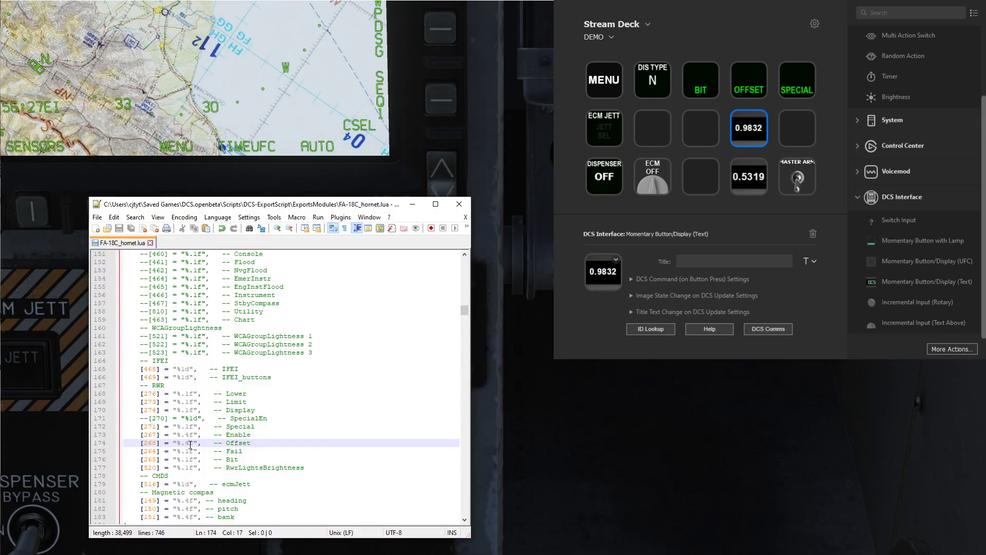
key("BackSpace")
type("1")
left_click(189, 435)
key("BackSpace")
type("1")
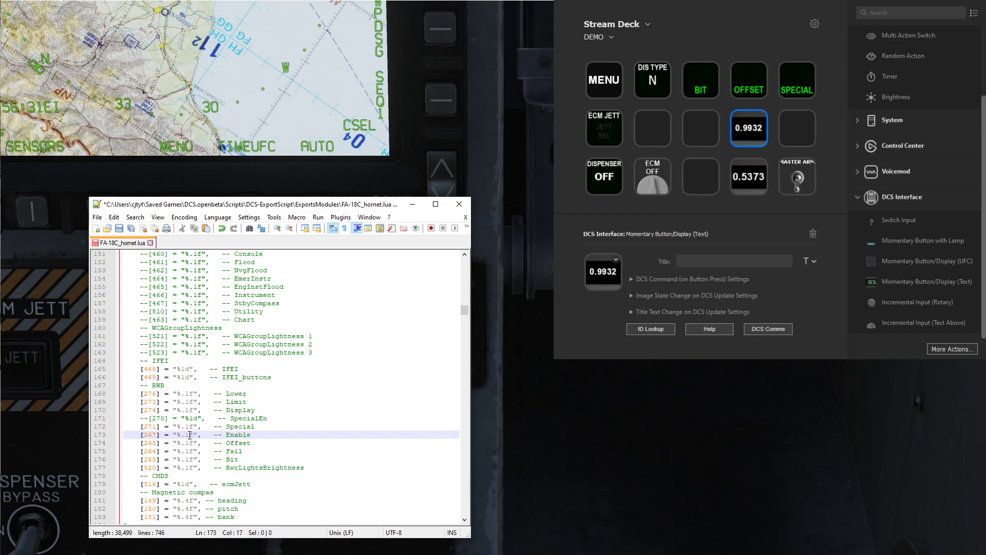
key("ctrl+s")
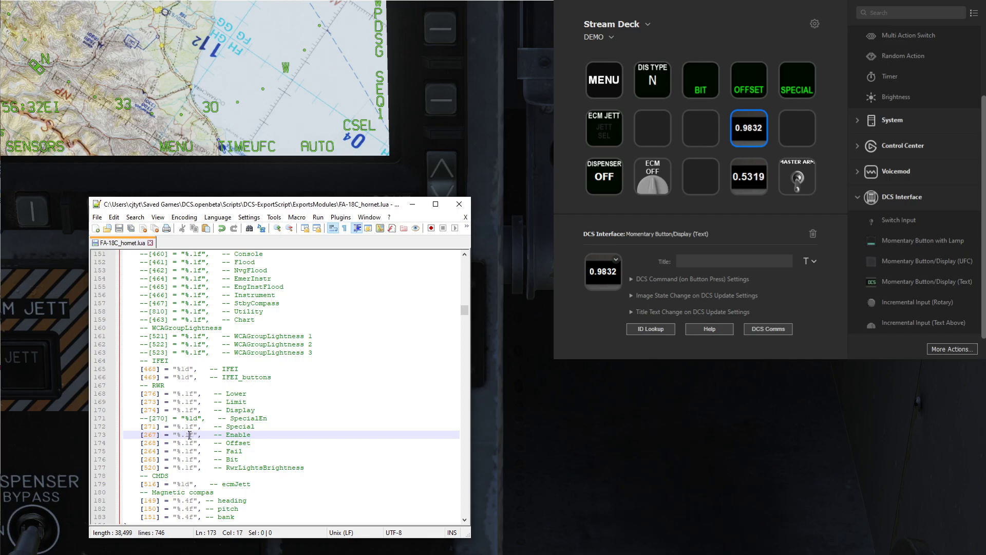
Find the RWR Special entry's ID in the export file and set the lower text key's title text DCS ID to 271
left_click(236, 451)
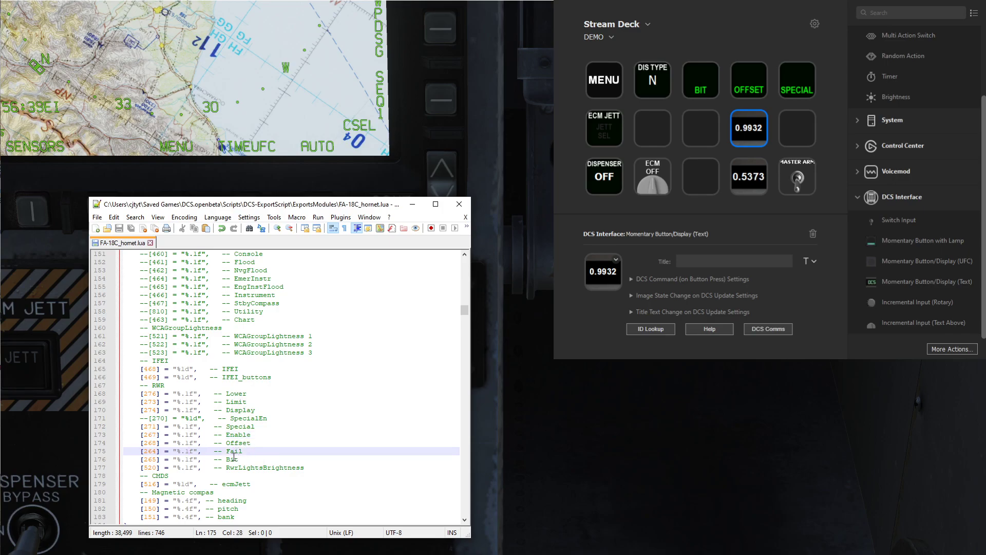
left_click(239, 425)
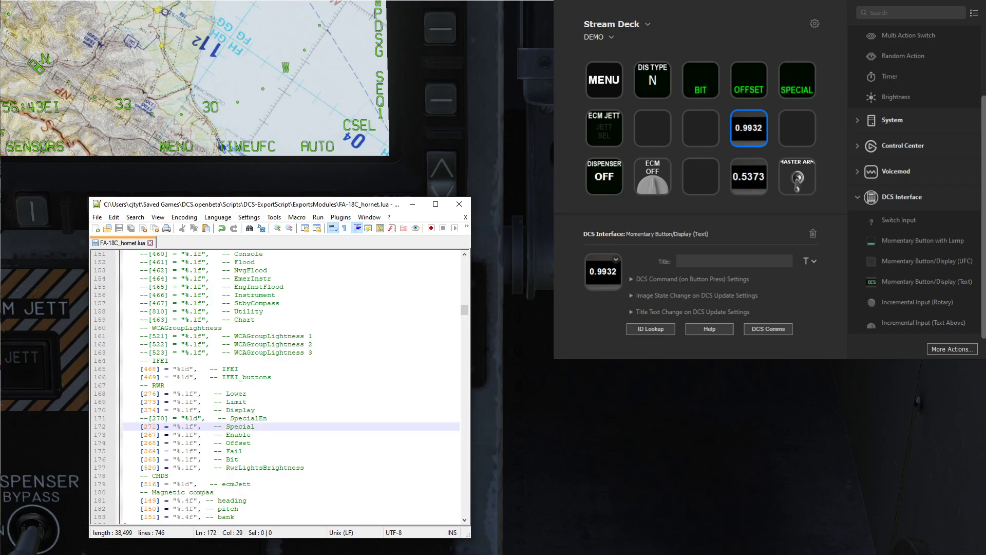
left_click(749, 176)
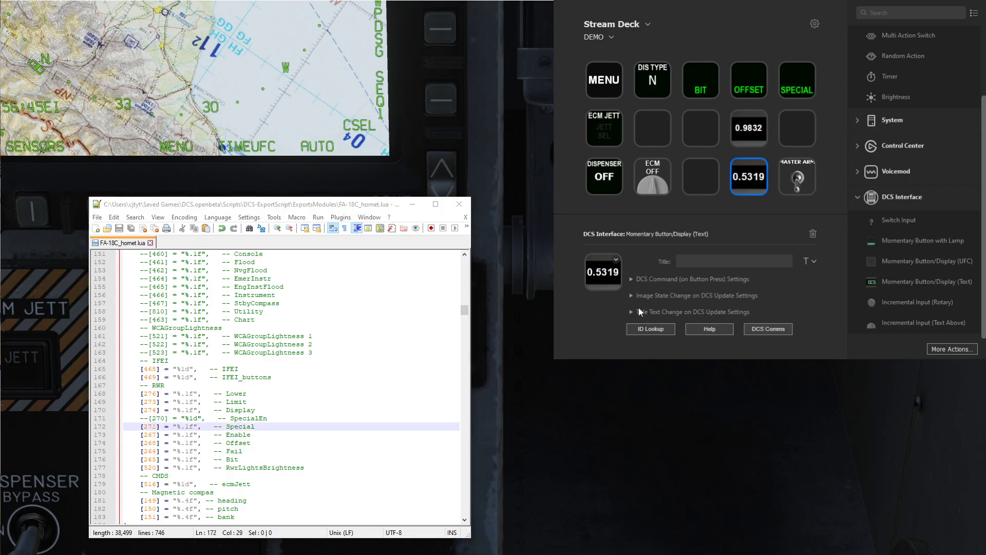
left_click(630, 312)
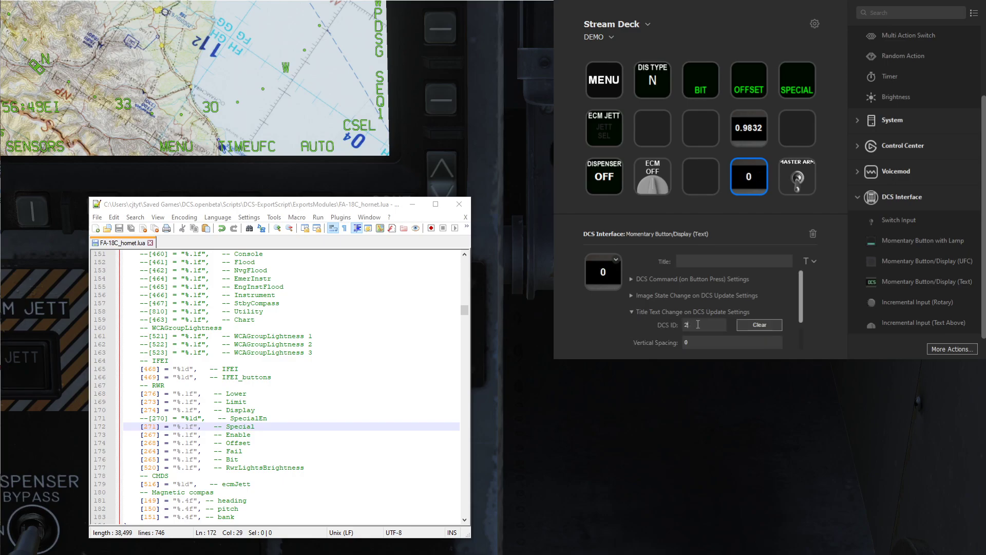
type("71")
Return to the cockpit and turn the DMR control knob up and down to examine how the Special value responds
left_click(549, 373)
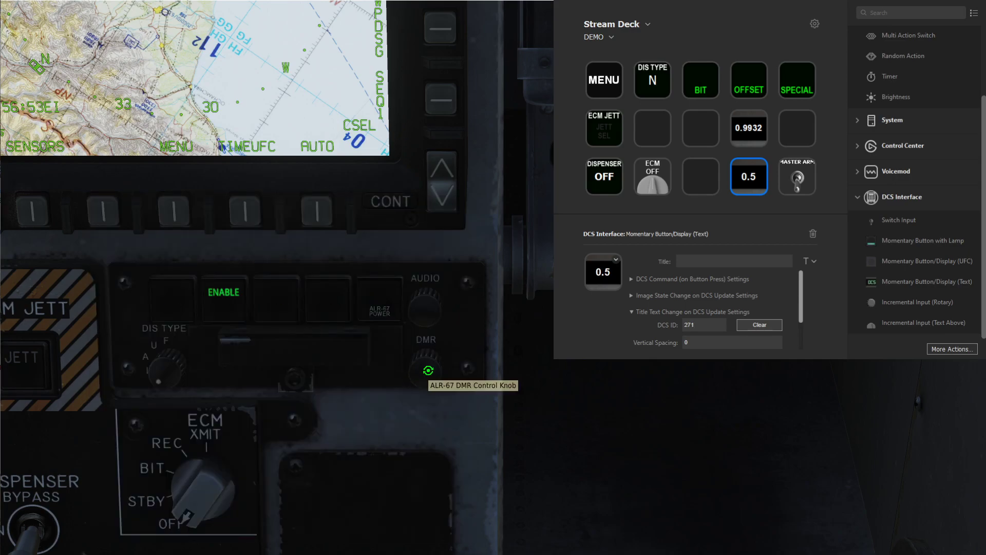
scroll(427, 370, "up", 1)
scroll(426, 371, "up", 3)
scroll(426, 370, "up", 1)
scroll(417, 354, "down", 3)
scroll(422, 364, "up", 1)
scroll(422, 364, "down", 1)
scroll(422, 364, "up", 1)
scroll(422, 364, "up", 2)
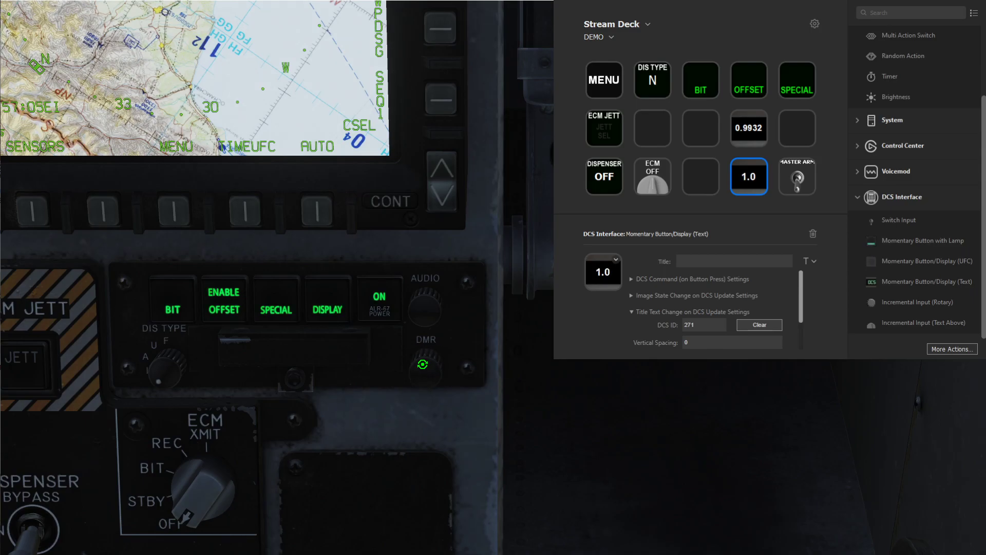
scroll(413, 366, "down", 2)
Turn off the unaltered display string for the lower text key and map its values as 1.0=SPECIAL,0.9=SPECIAL,0.8=SPECIAL
left_click(632, 297)
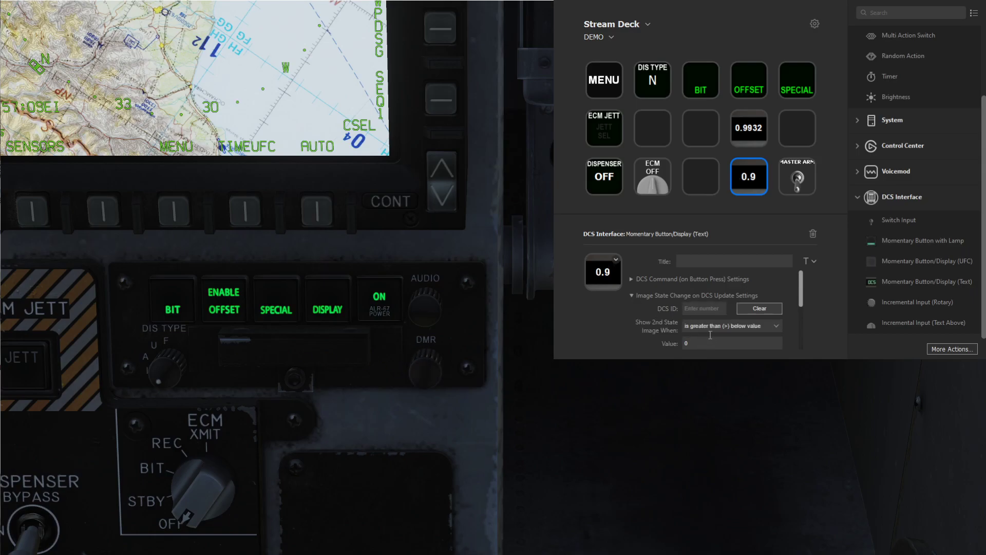
left_click(630, 294)
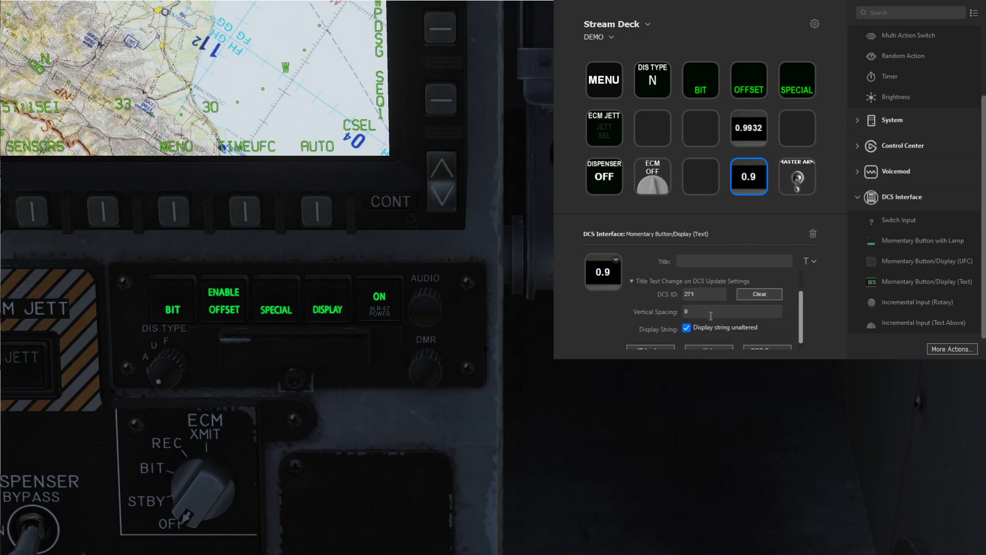
scroll(705, 317, "down", 1)
scroll(709, 314, "down", 2)
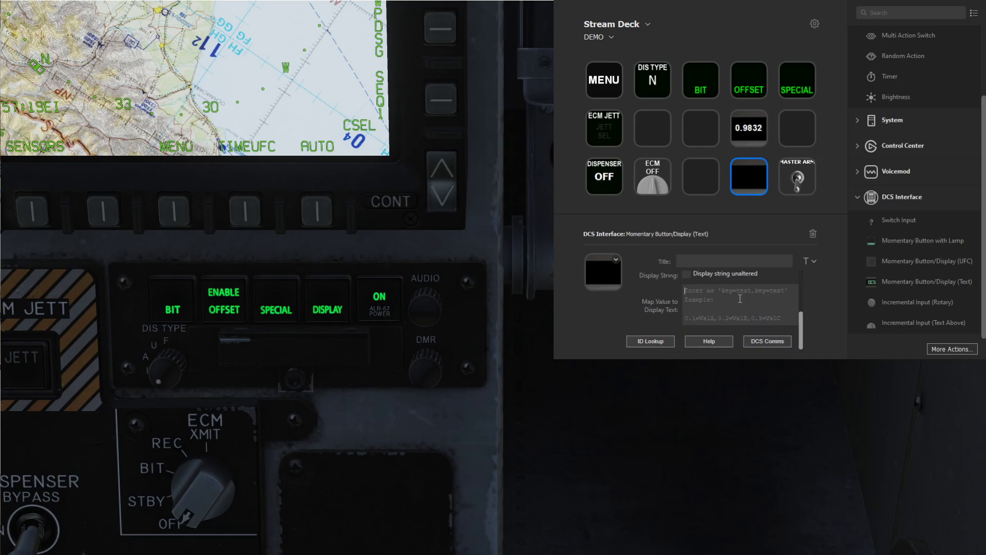
type("1.0=")
type("SPEIC")
type("CIA")
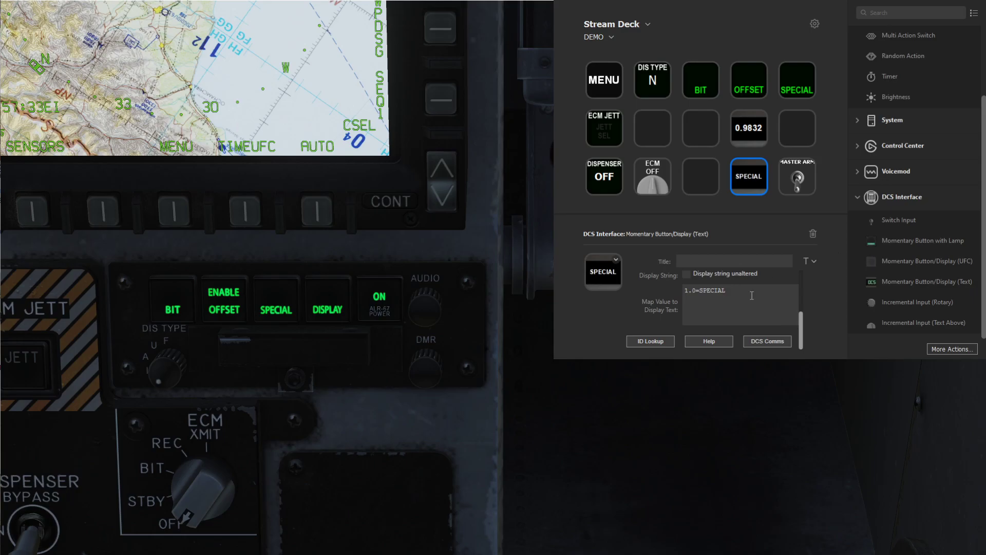
type(",0.9=SPECIAL,0.8=SPECIAL")
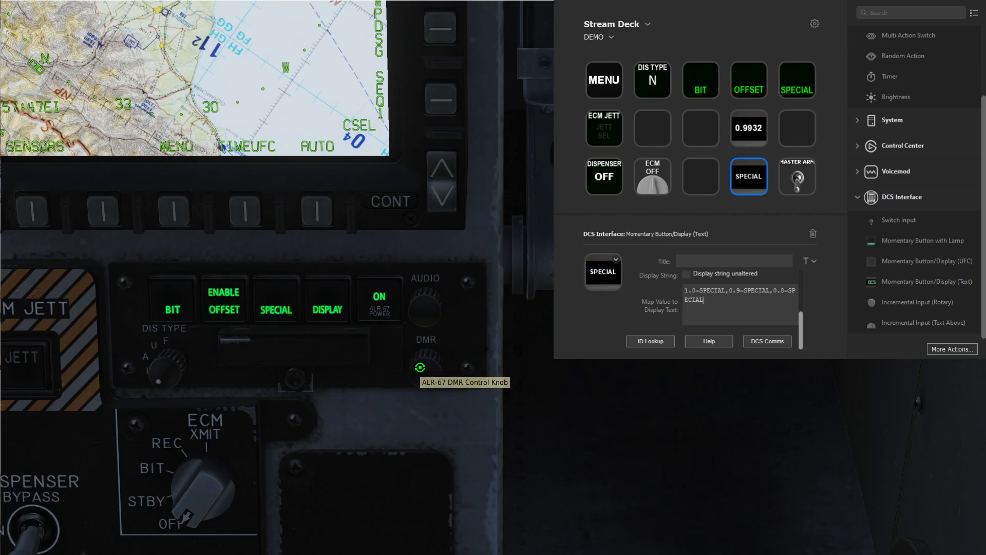
Test the SPECIAL text mapping by lowering the DMR control knob, temporarily showing the unaltered display string to check the raw value
scroll(420, 368, "down", 3)
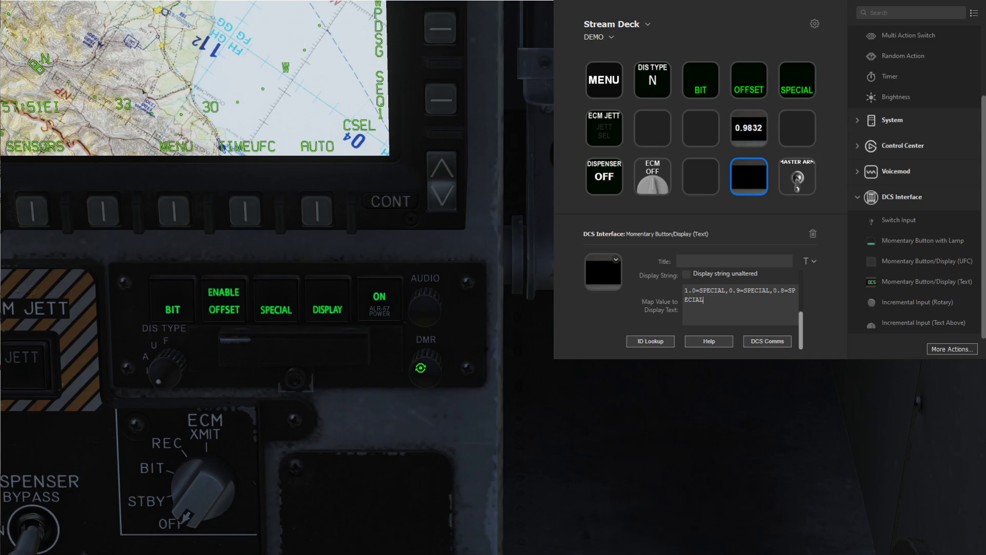
left_click(685, 275)
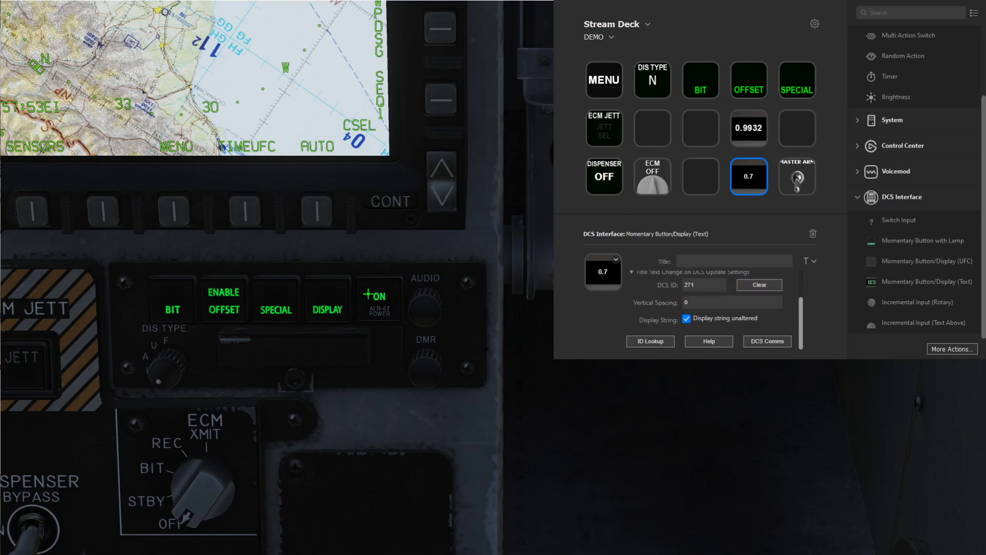
scroll(424, 358, "down", 1)
left_click(686, 319)
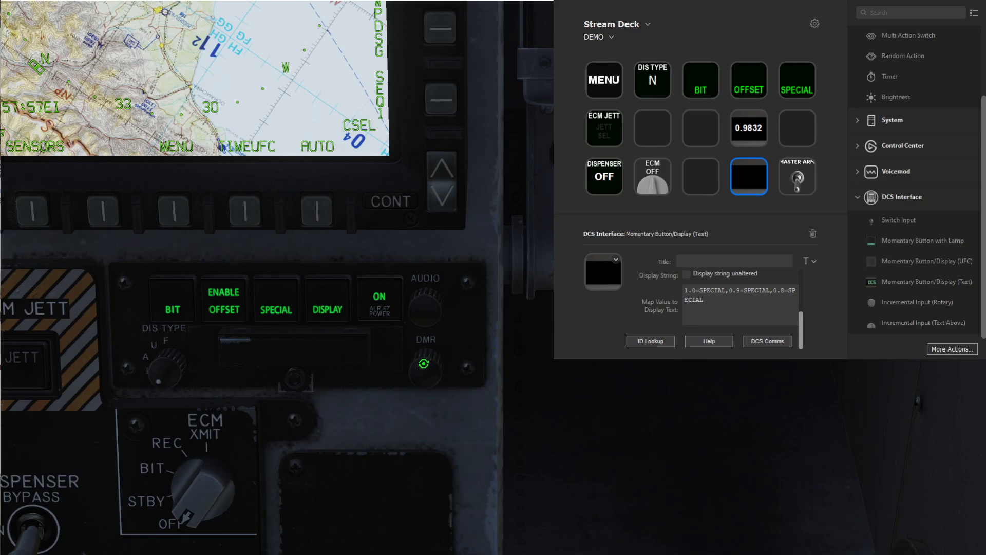